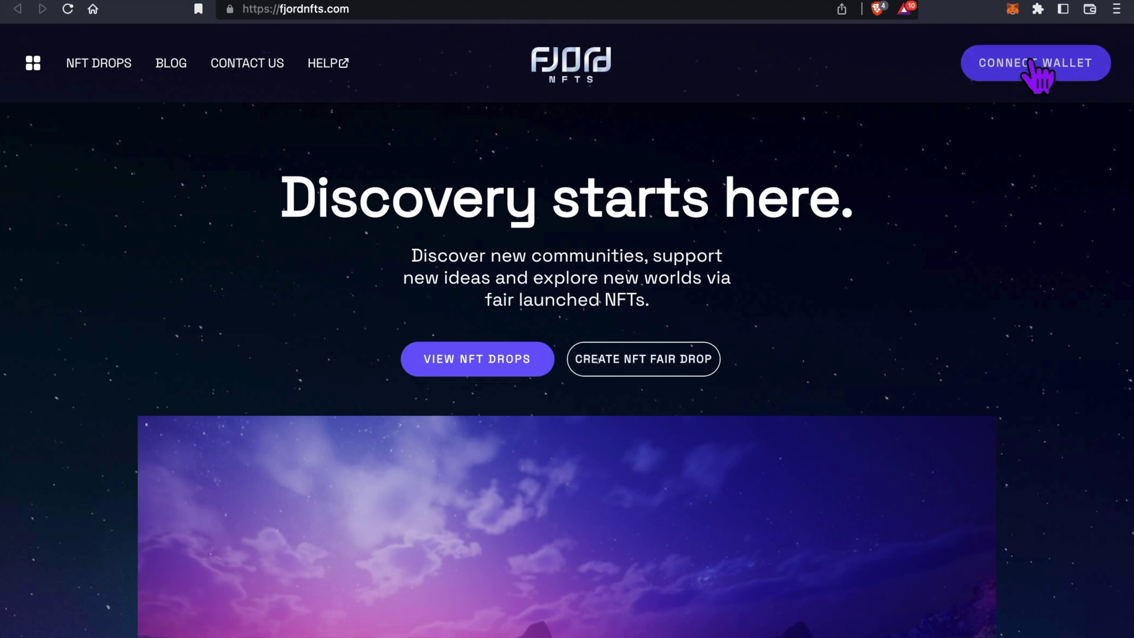
Accept the terms and connect MetaMask to Fjord NFTs, dismissing the success notice.
{"action": "left_click", "coordinate": [1033, 65]}
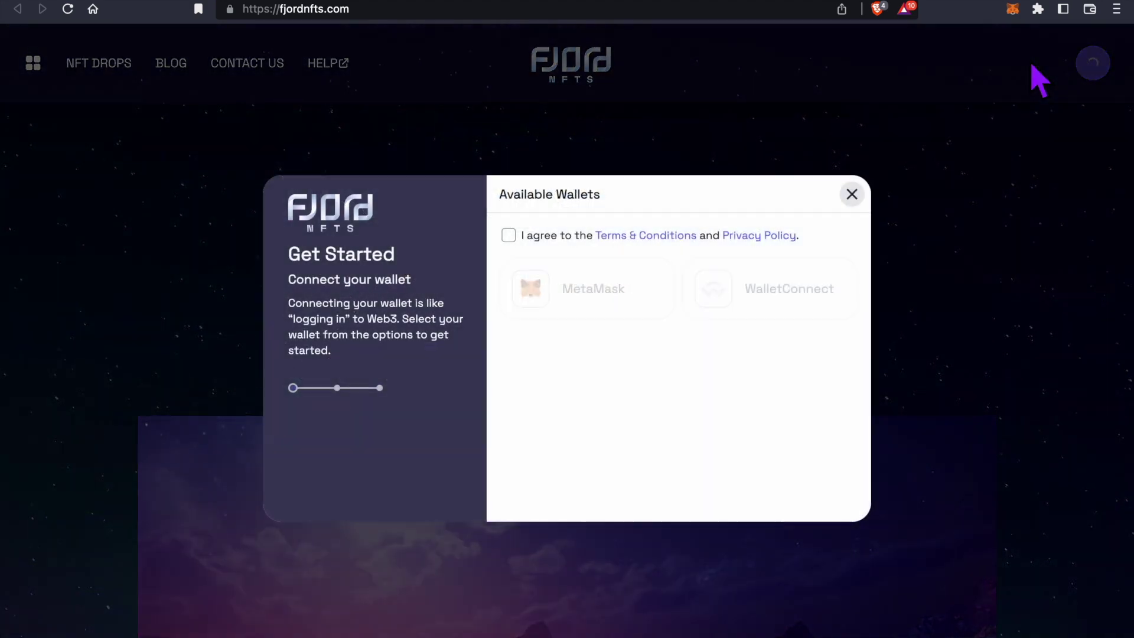
{"action": "left_click", "coordinate": [507, 235]}
{"action": "left_click", "coordinate": [571, 316]}
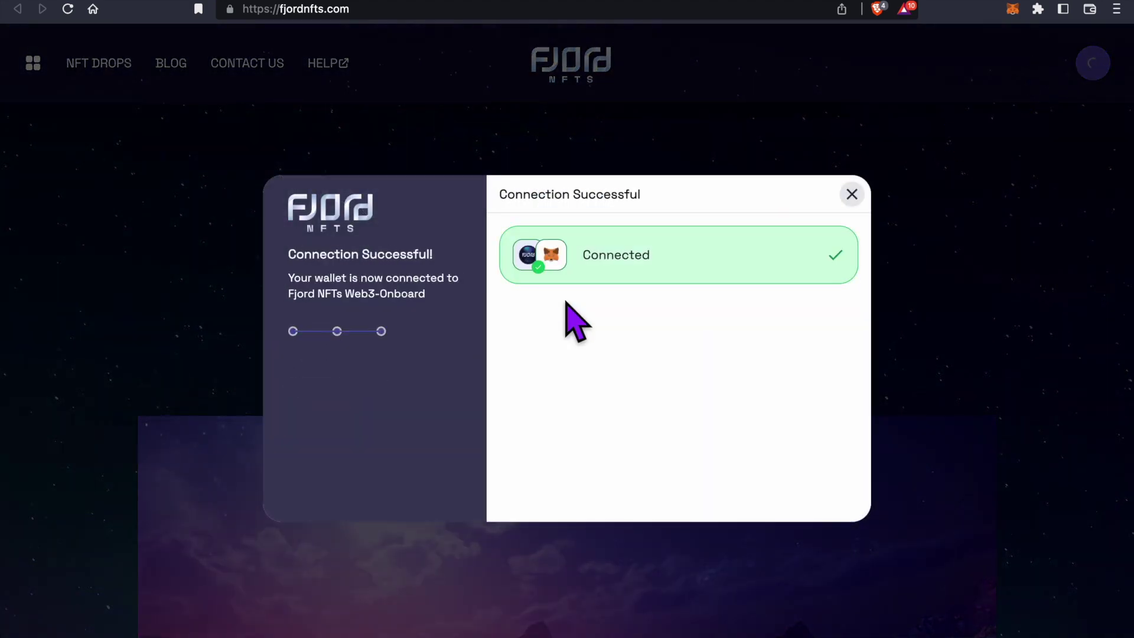
{"action": "left_click", "coordinate": [853, 196]}
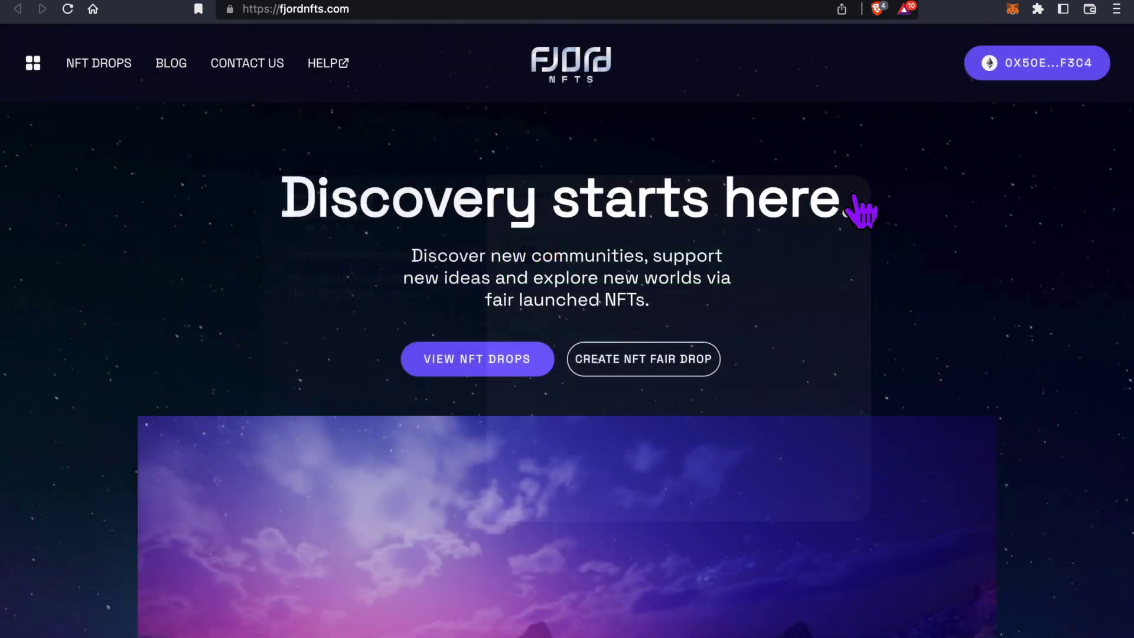
Start a new NFT fair drop and switch the drop and wallet networks to Goerli.
{"action": "left_click", "coordinate": [674, 358]}
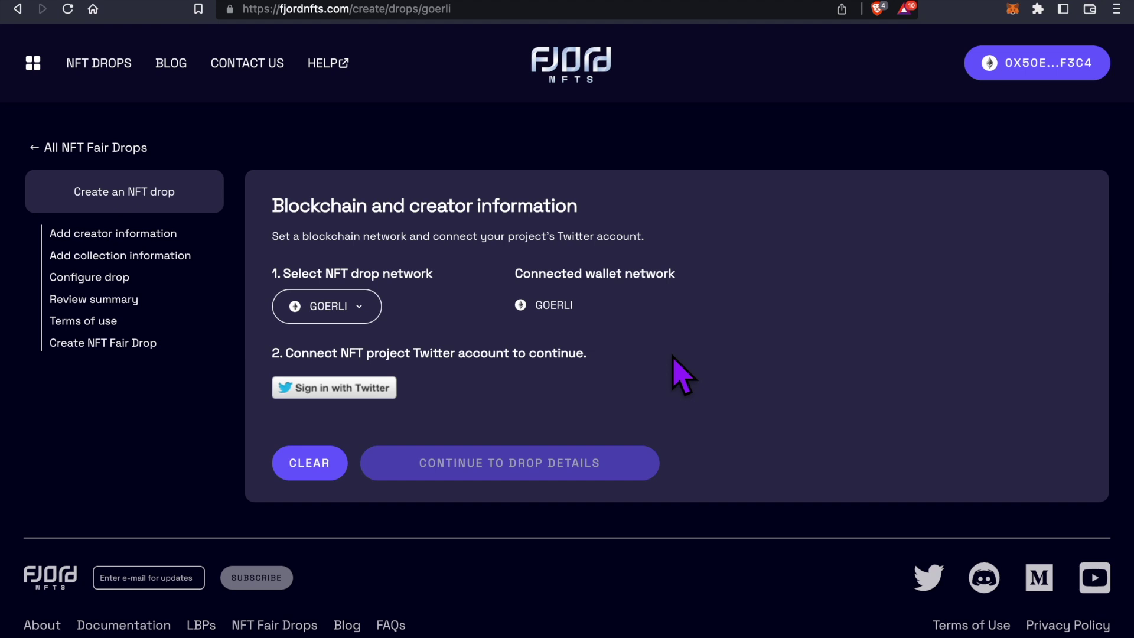
{"action": "left_click", "coordinate": [352, 312]}
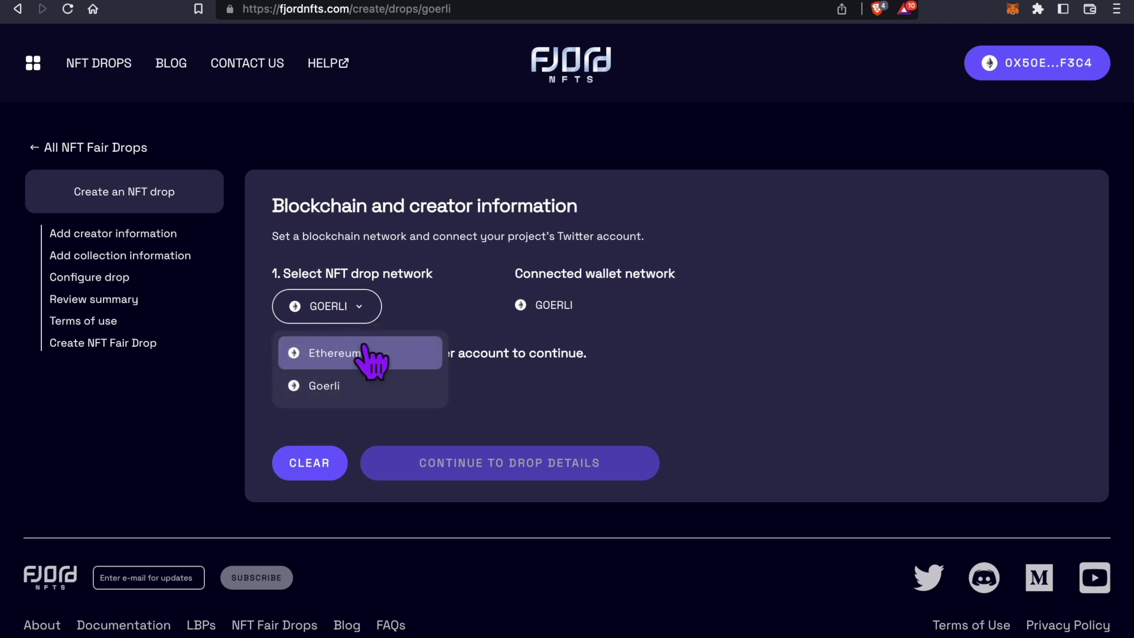
{"action": "left_click", "coordinate": [370, 357]}
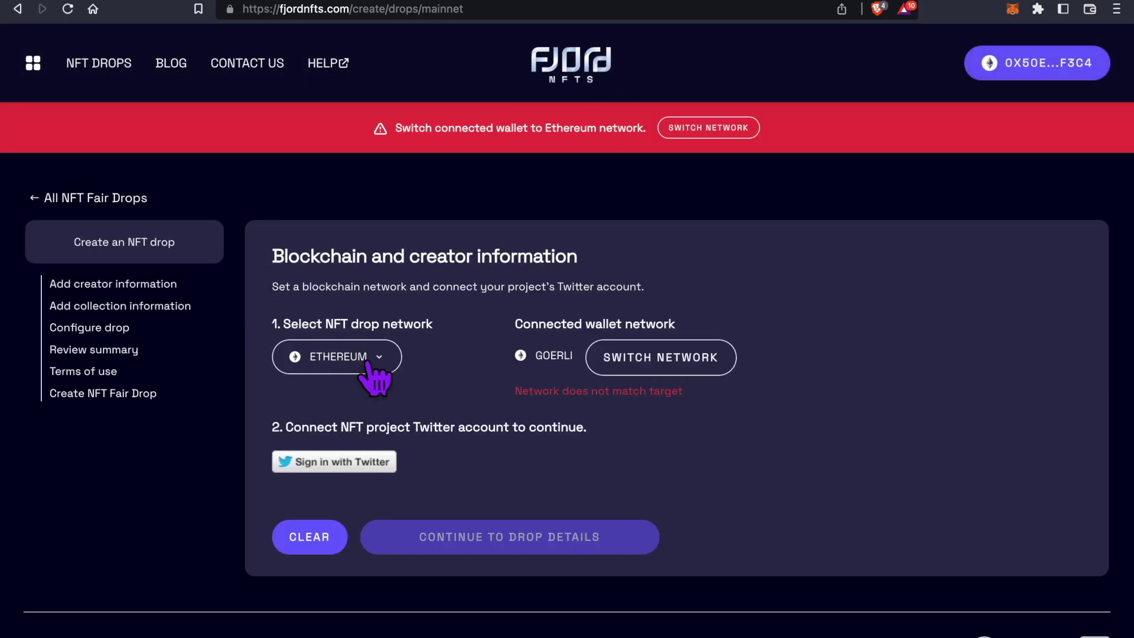
{"action": "left_click", "coordinate": [368, 361]}
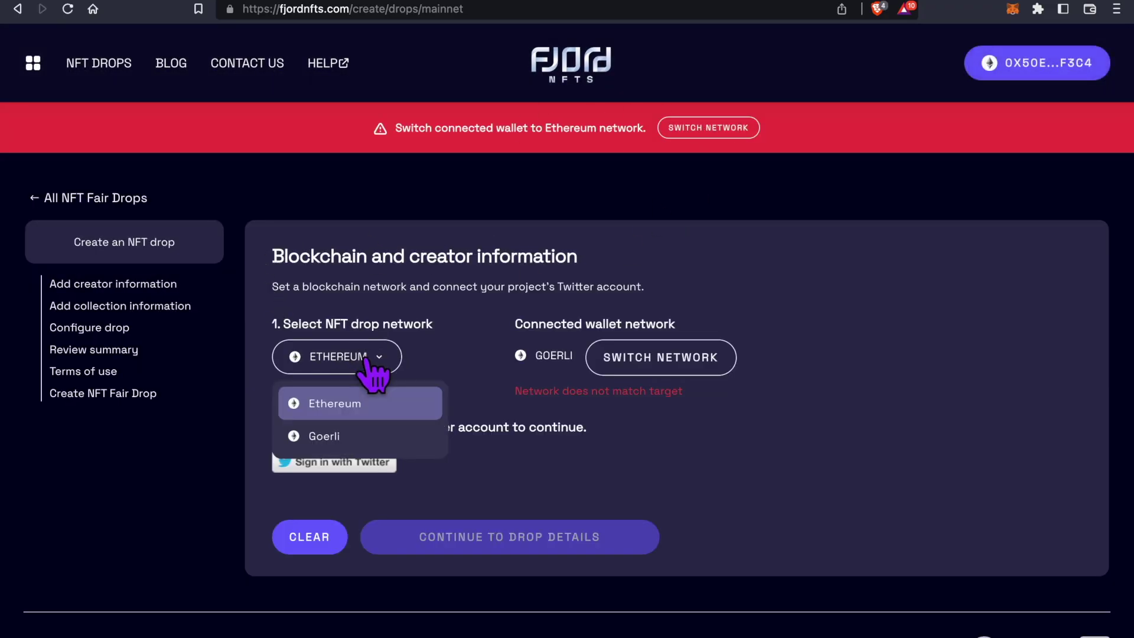
{"action": "left_click", "coordinate": [363, 402]}
{"action": "left_click", "coordinate": [656, 361]}
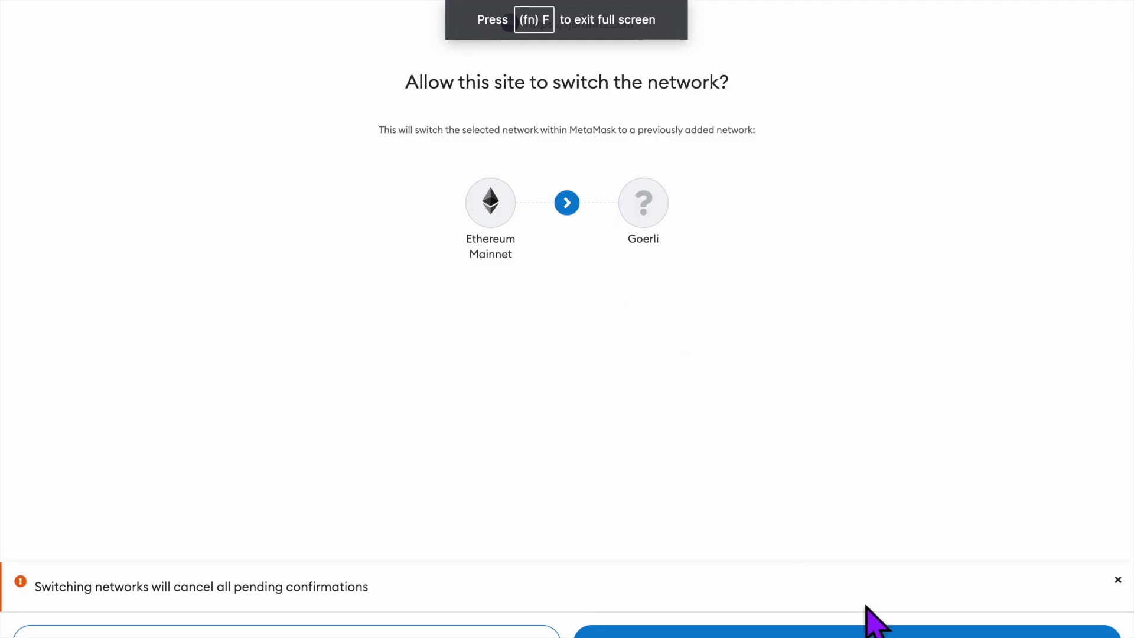
{"action": "left_click", "coordinate": [898, 630]}
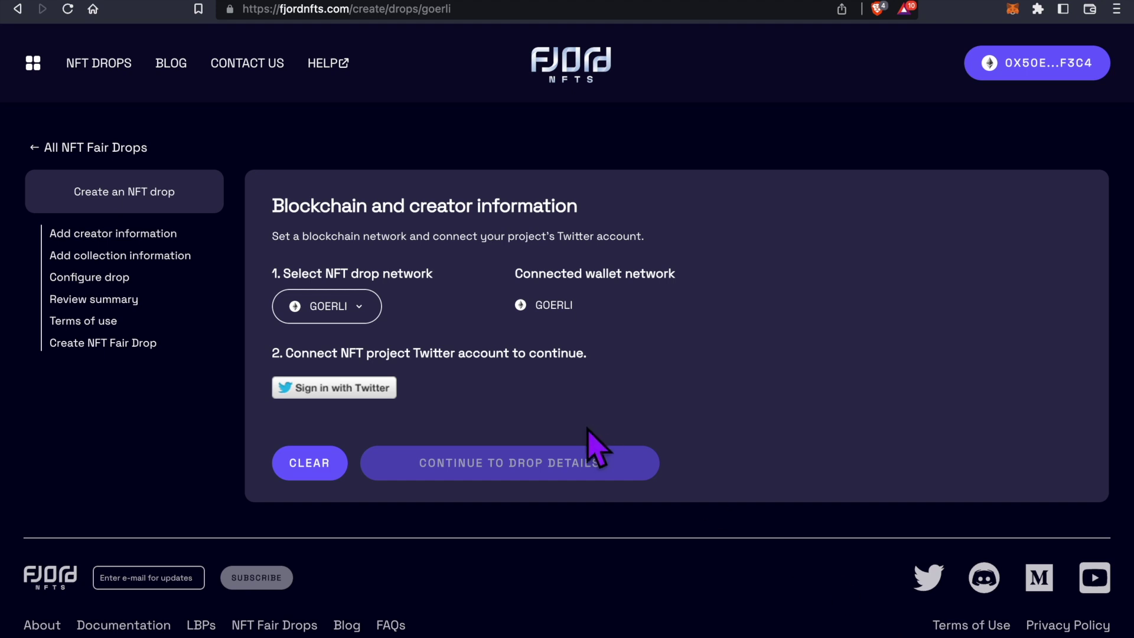
Log in to Twitter, authorize Fjord NFTS, and close the confirmation tab.
{"action": "left_click", "coordinate": [343, 391]}
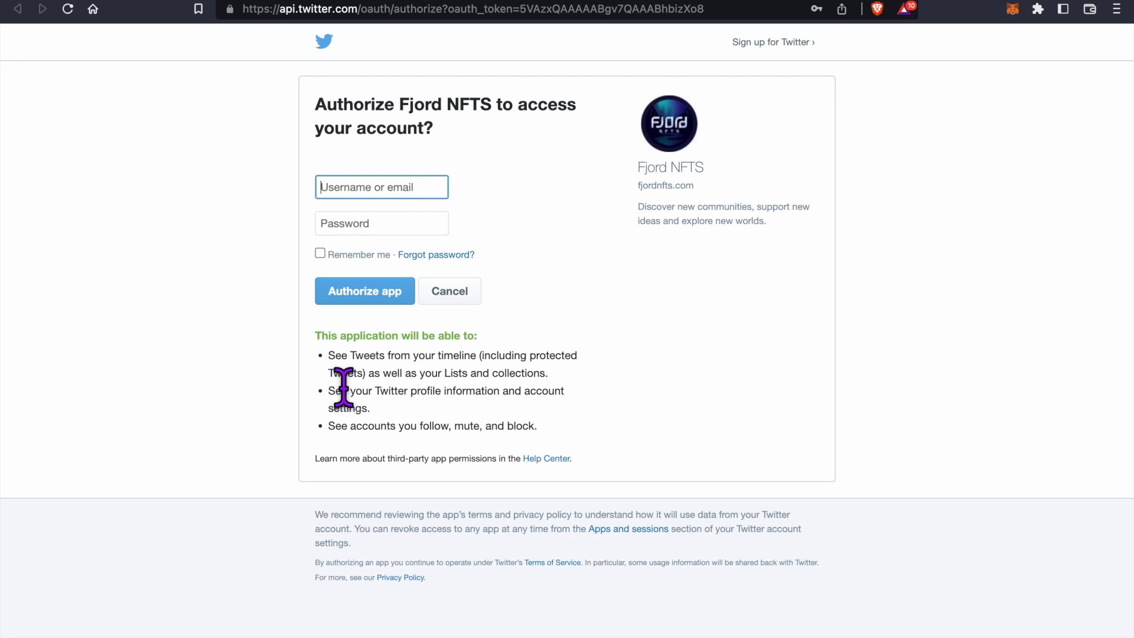
{"action": "left_click", "coordinate": [349, 190]}
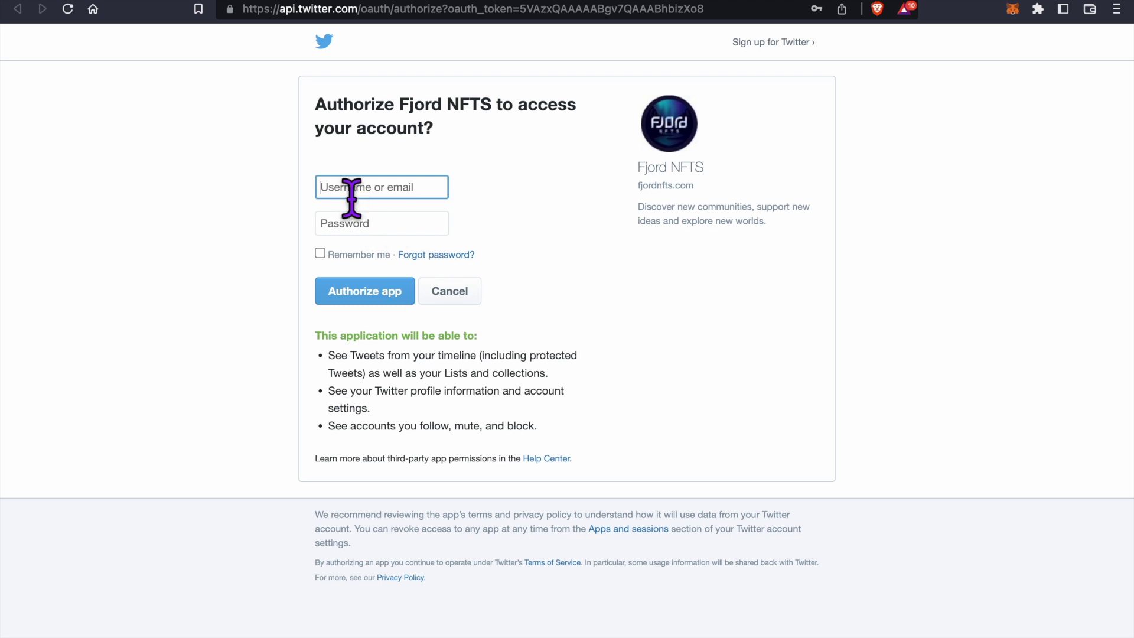
{"action": "left_click", "coordinate": [385, 293]}
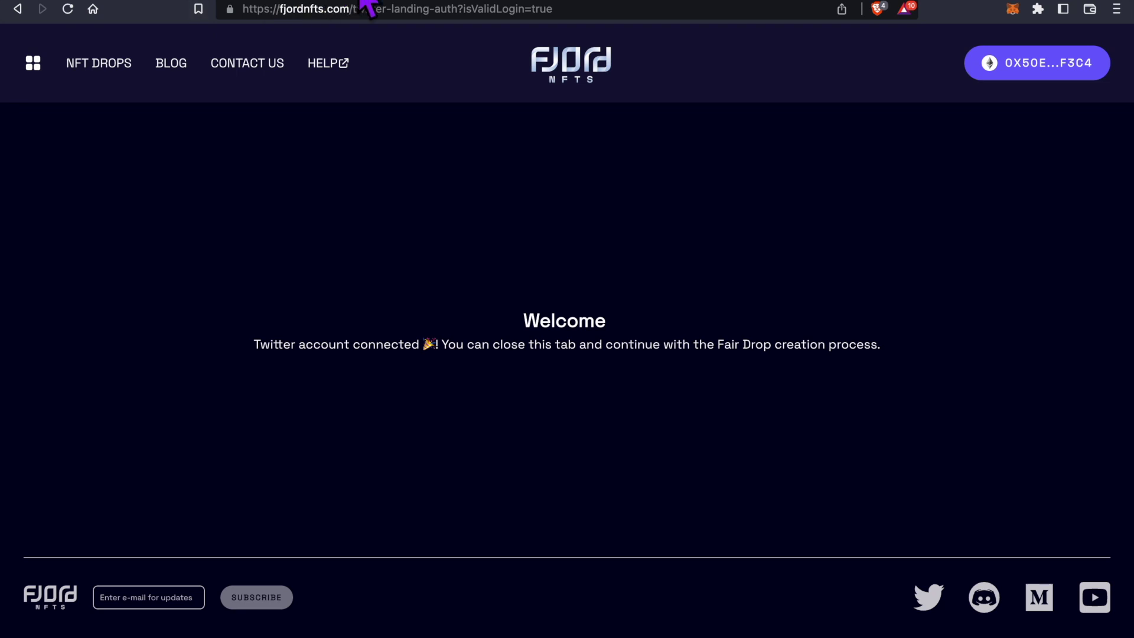
{"action": "key", "text": "super+w"}
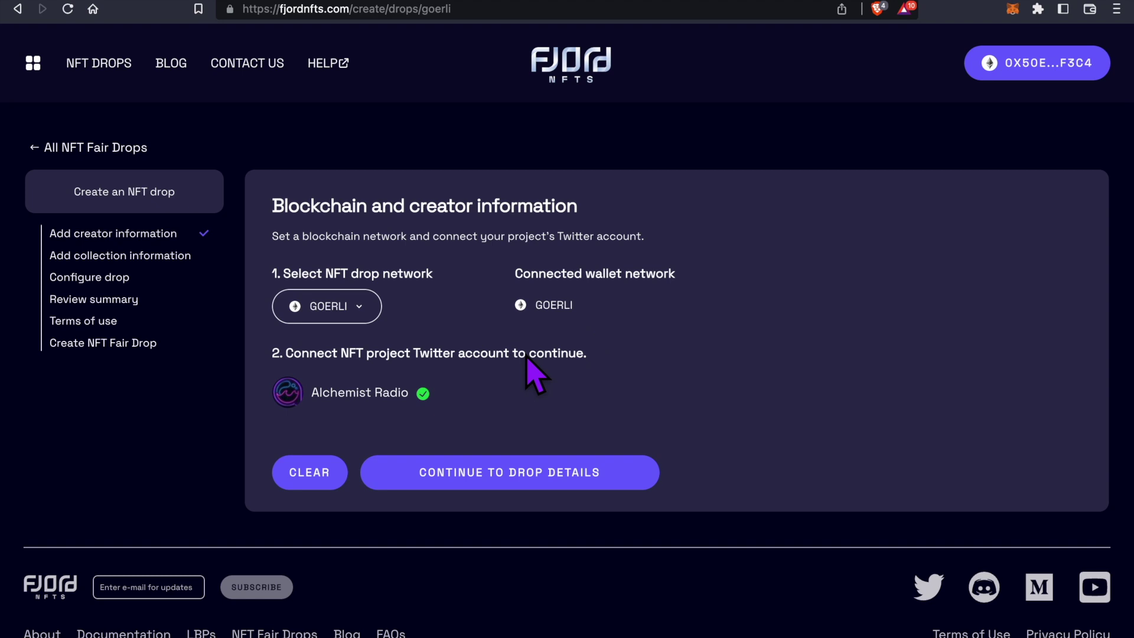
Continue to Drop Details and open Manifold Studio to create the contract.
{"action": "left_click", "coordinate": [466, 473]}
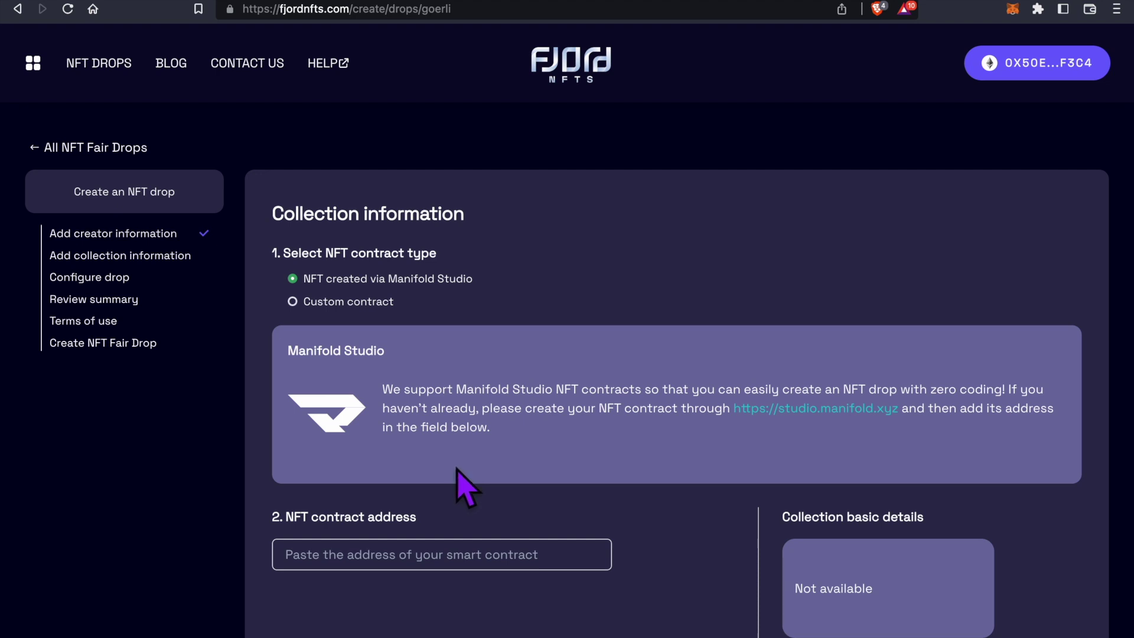
{"action": "left_click", "coordinate": [814, 410]}
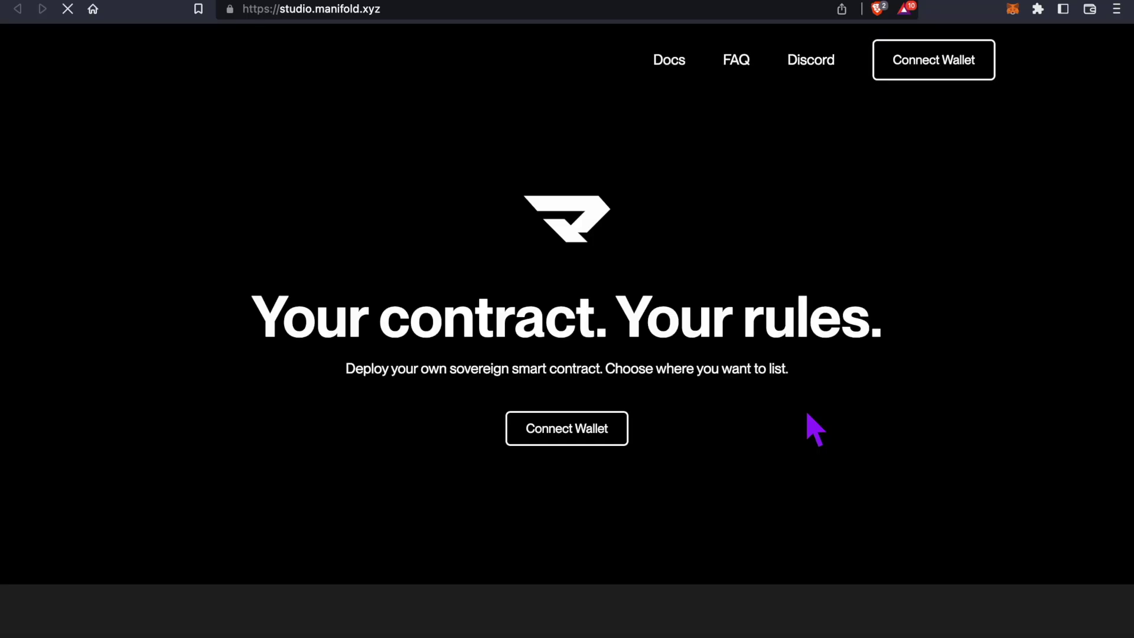
Connect the MetaMask account to Manifold Studio and sign the login message.
{"action": "left_click", "coordinate": [939, 64]}
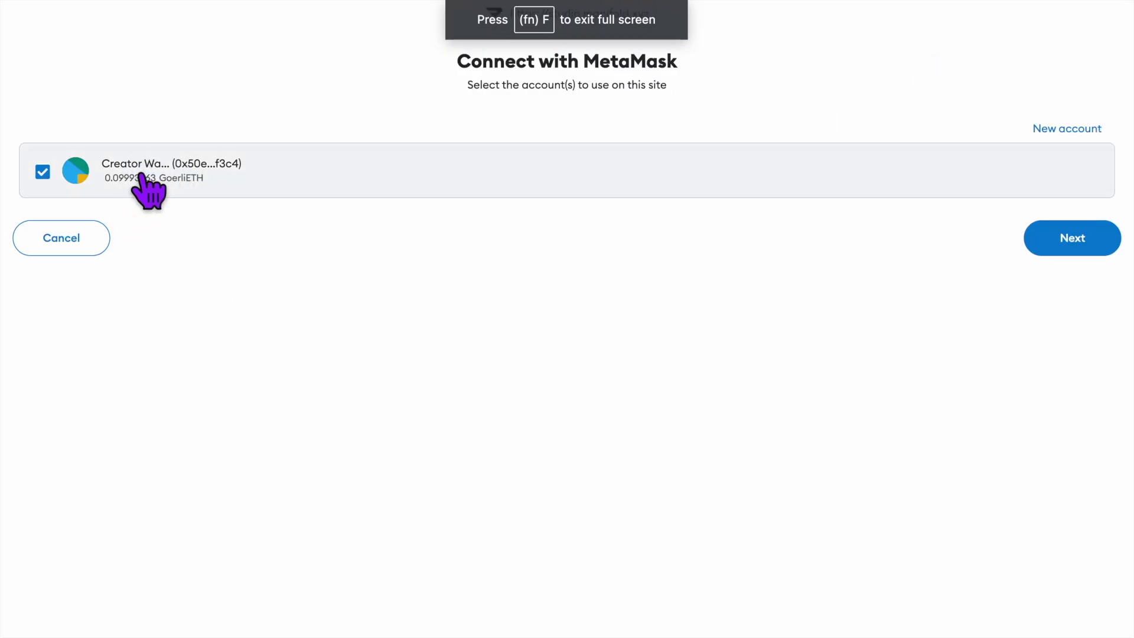
{"action": "left_click", "coordinate": [1057, 242]}
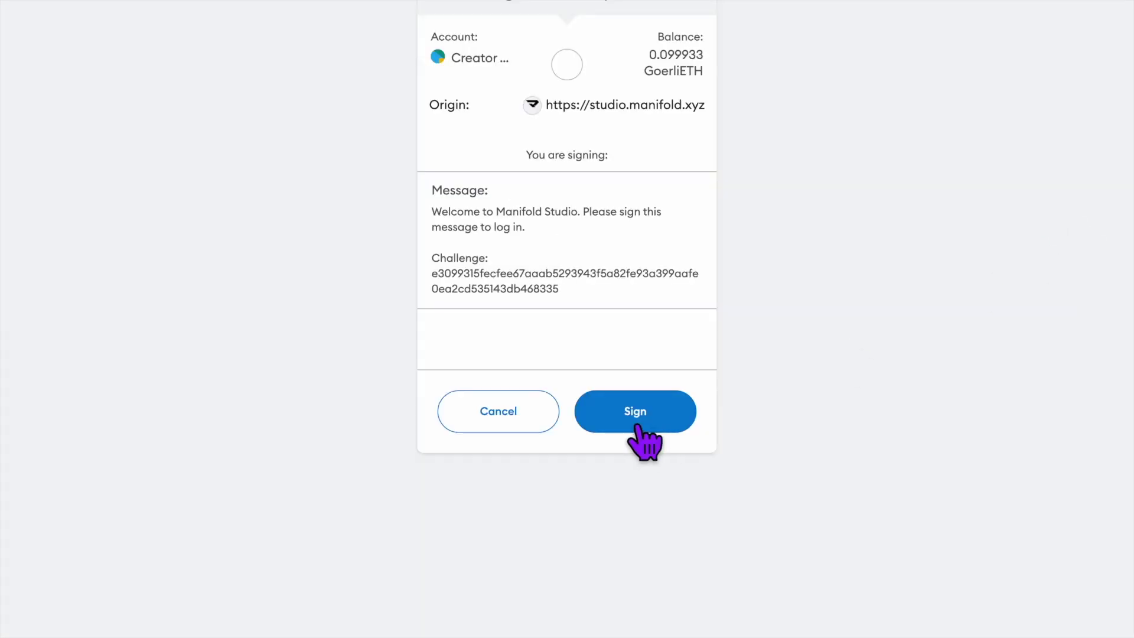
{"action": "left_click", "coordinate": [636, 420]}
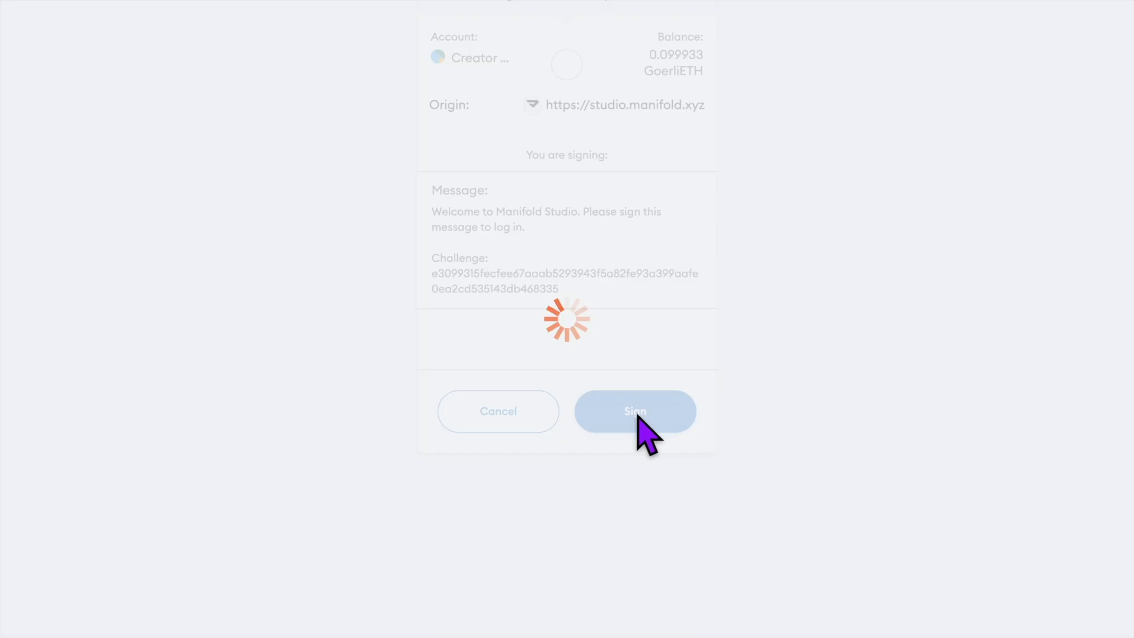
Submit the profile with the autofilled pseudonym and close the welcome notice.
{"action": "left_click", "coordinate": [546, 275]}
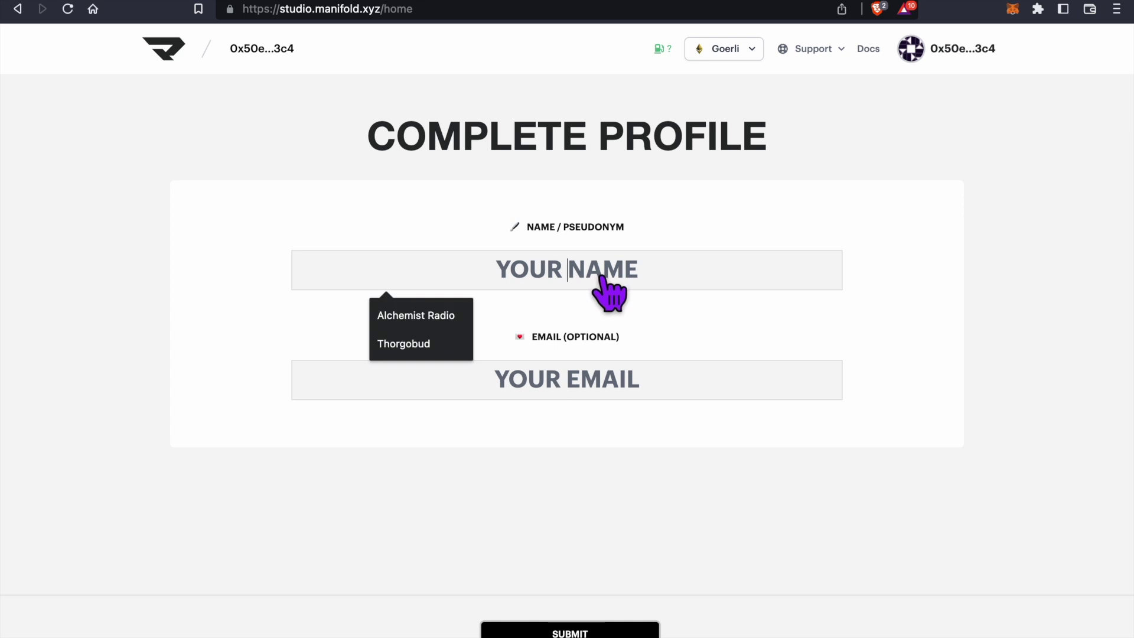
{"action": "left_click", "coordinate": [457, 315]}
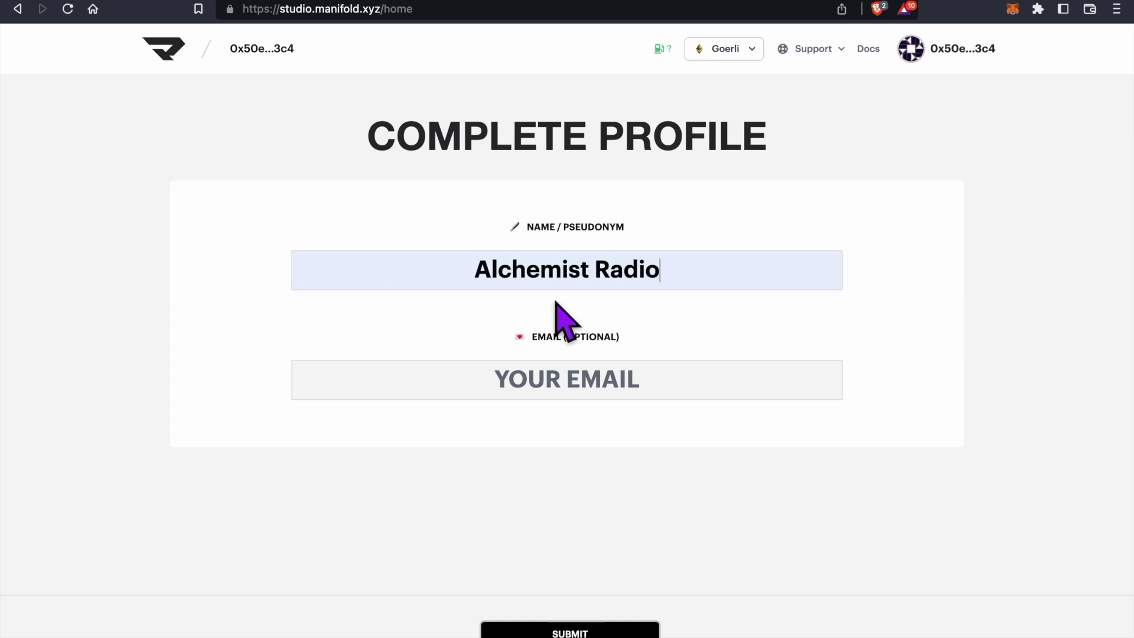
{"action": "left_click", "coordinate": [613, 630]}
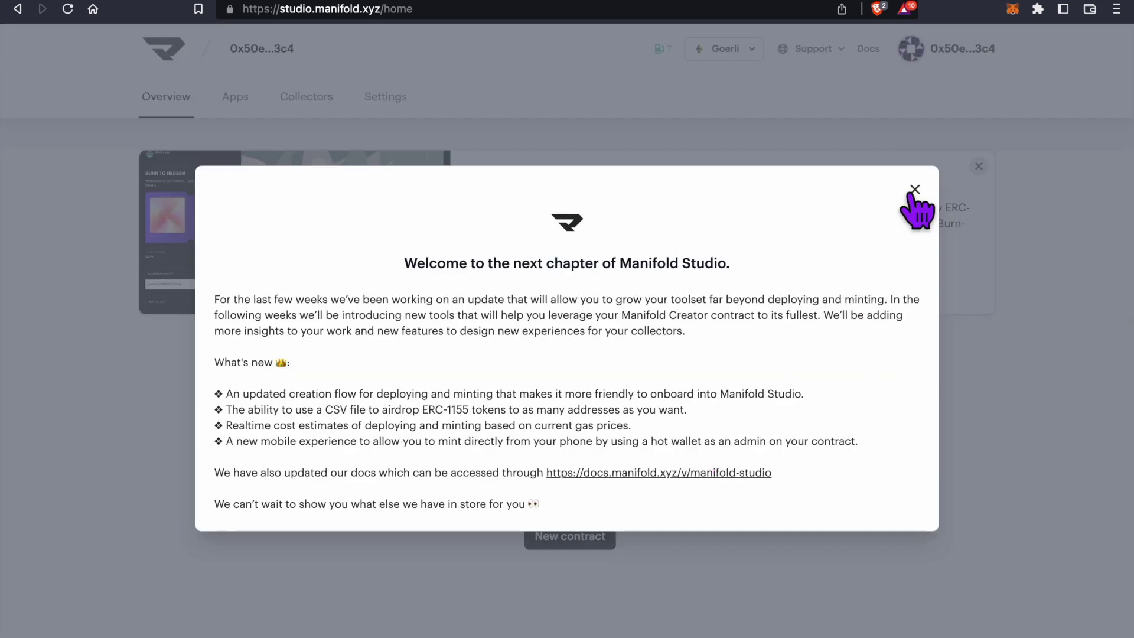
{"action": "left_click", "coordinate": [914, 190]}
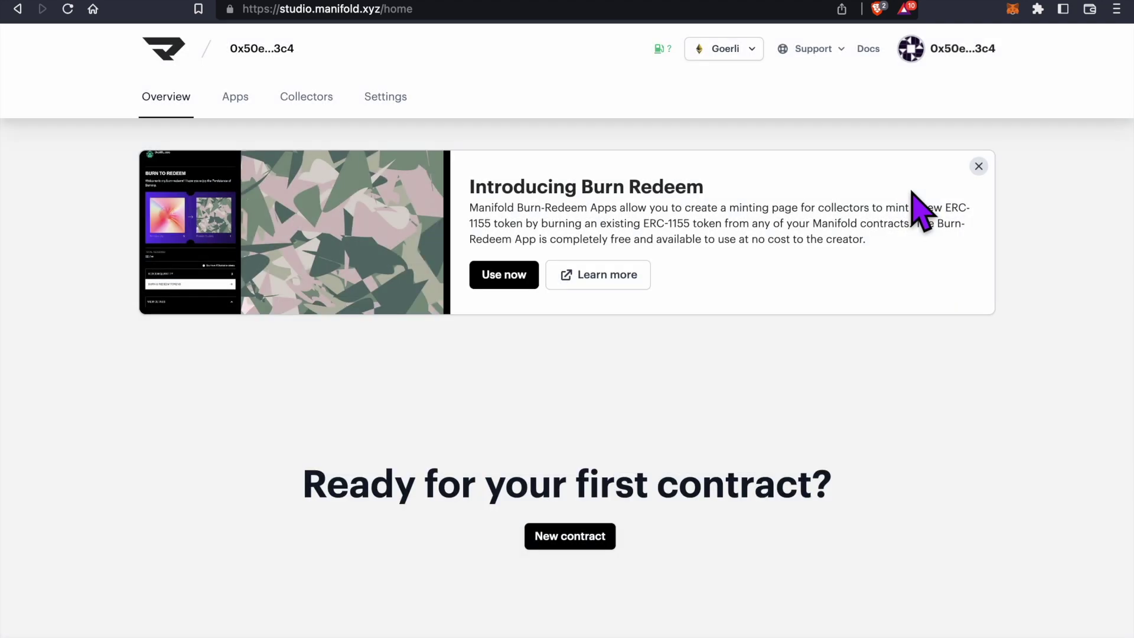
Name the new ERC721 contract Alchemist Radio Fair Drop, symbol ARFD; type 'ascii generator' in a new tab.
{"action": "left_click", "coordinate": [566, 540]}
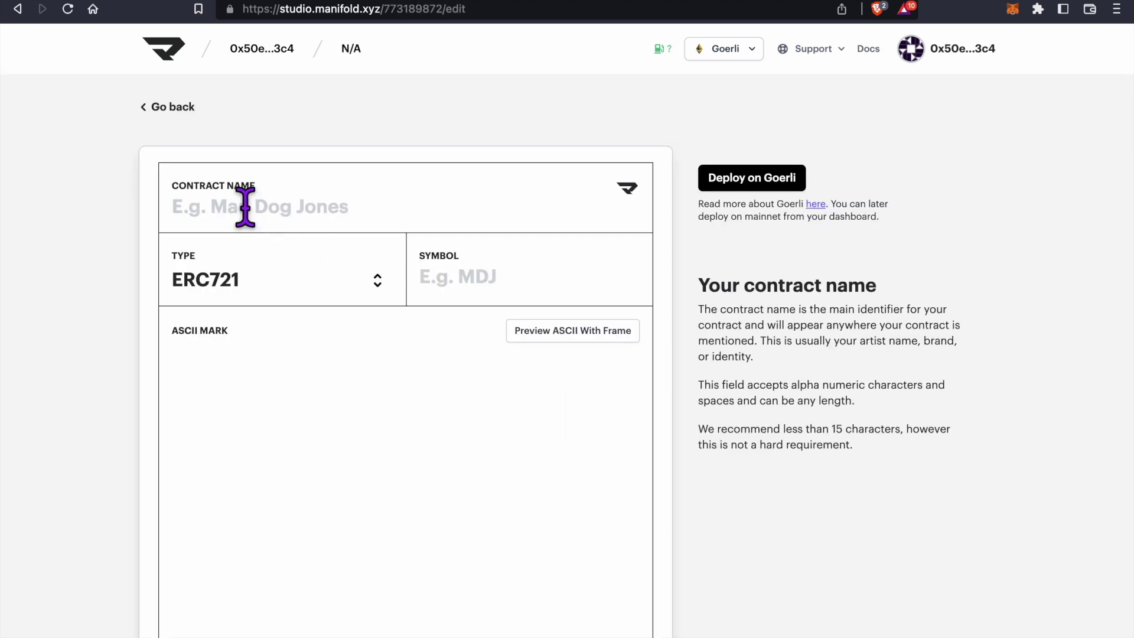
{"action": "type", "text": "Alchemist Radio Fair Drop"}
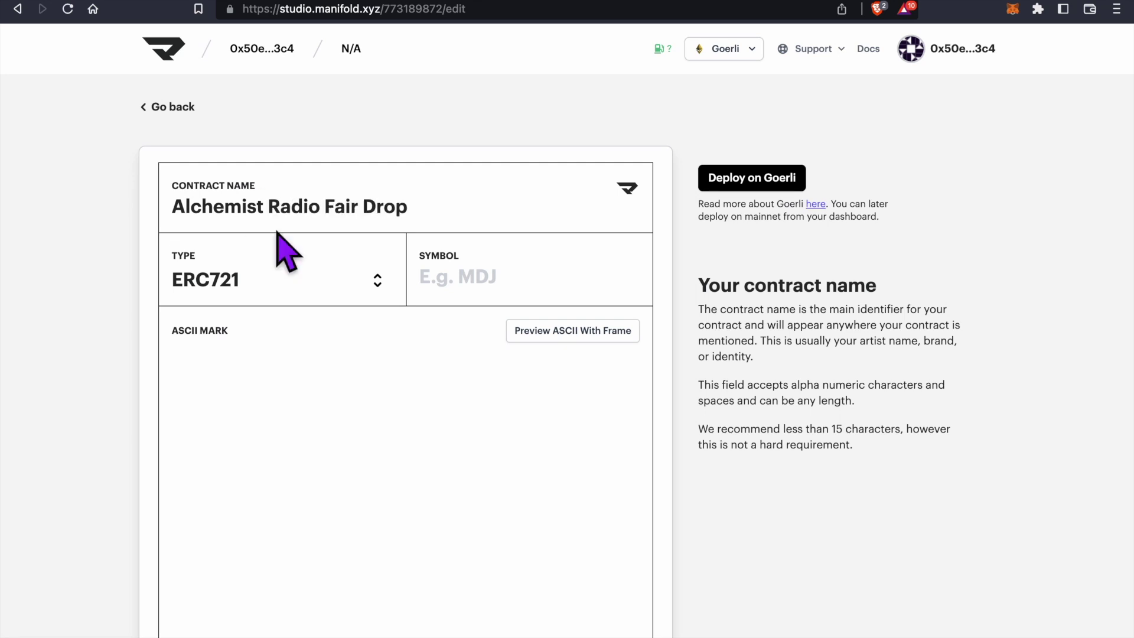
{"action": "left_click", "coordinate": [453, 273]}
{"action": "type", "text": "ARFD"}
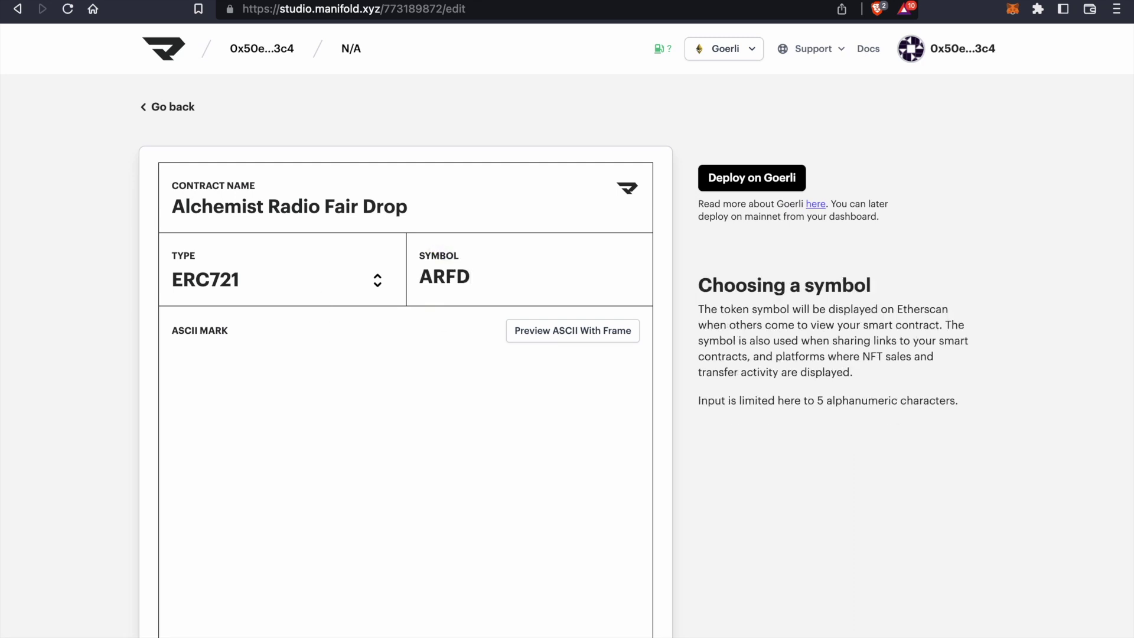
{"action": "left_click", "coordinate": [216, 384]}
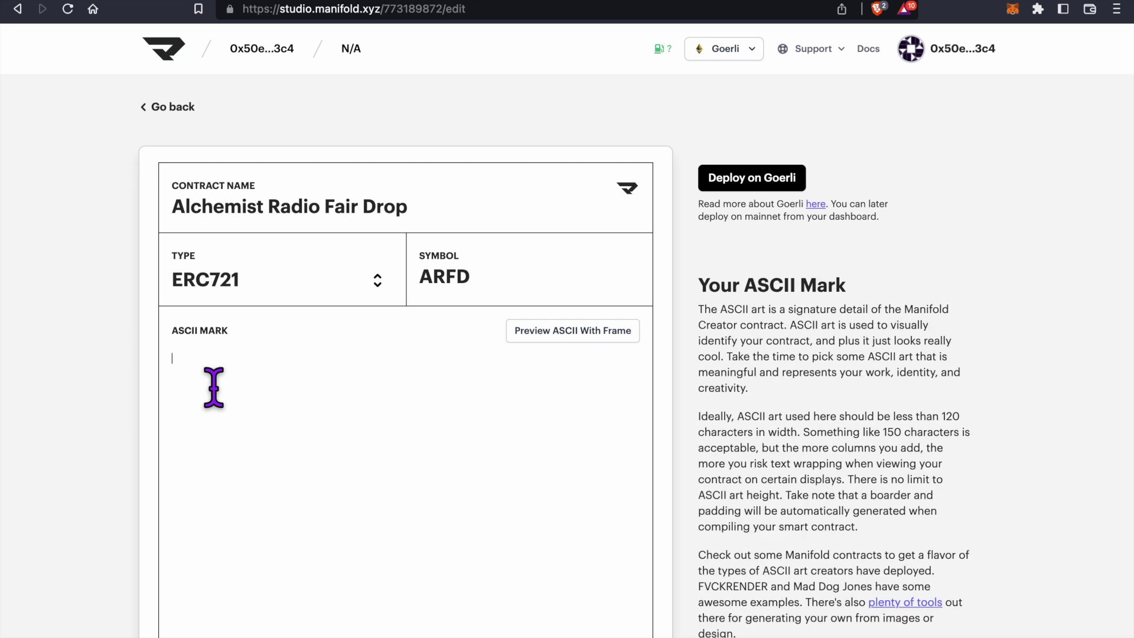
{"action": "scroll", "coordinate": [274, 446], "scroll_direction": "down", "scroll_amount": 1}
{"action": "scroll", "coordinate": [273, 446], "scroll_direction": "up", "scroll_amount": 1}
{"action": "key", "text": "super+t"}
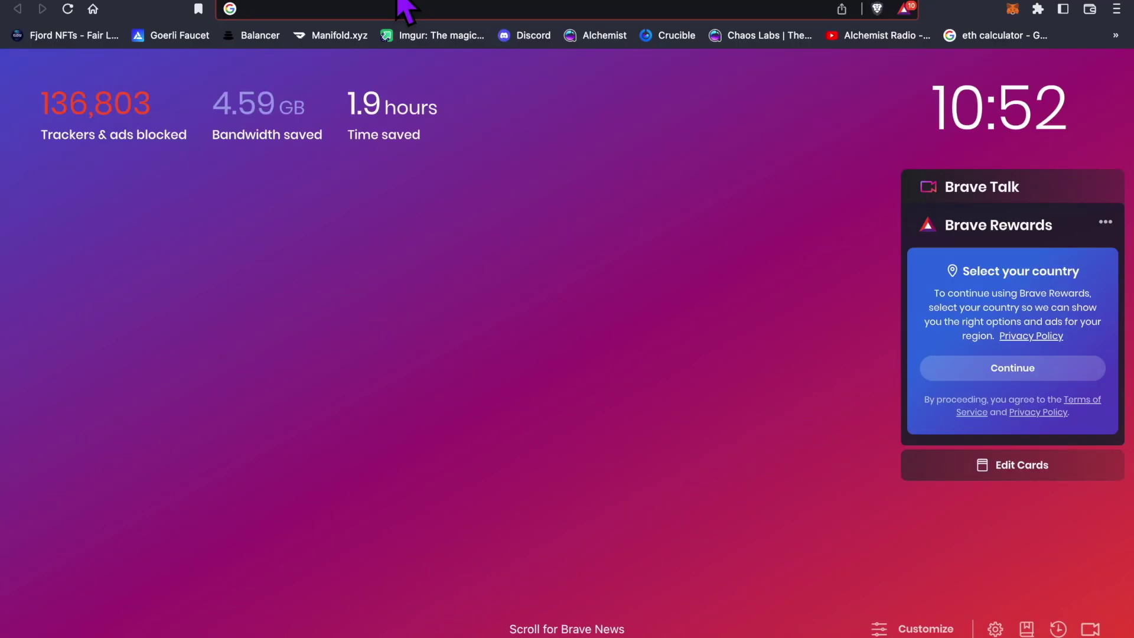
{"action": "type", "text": "ascii"}
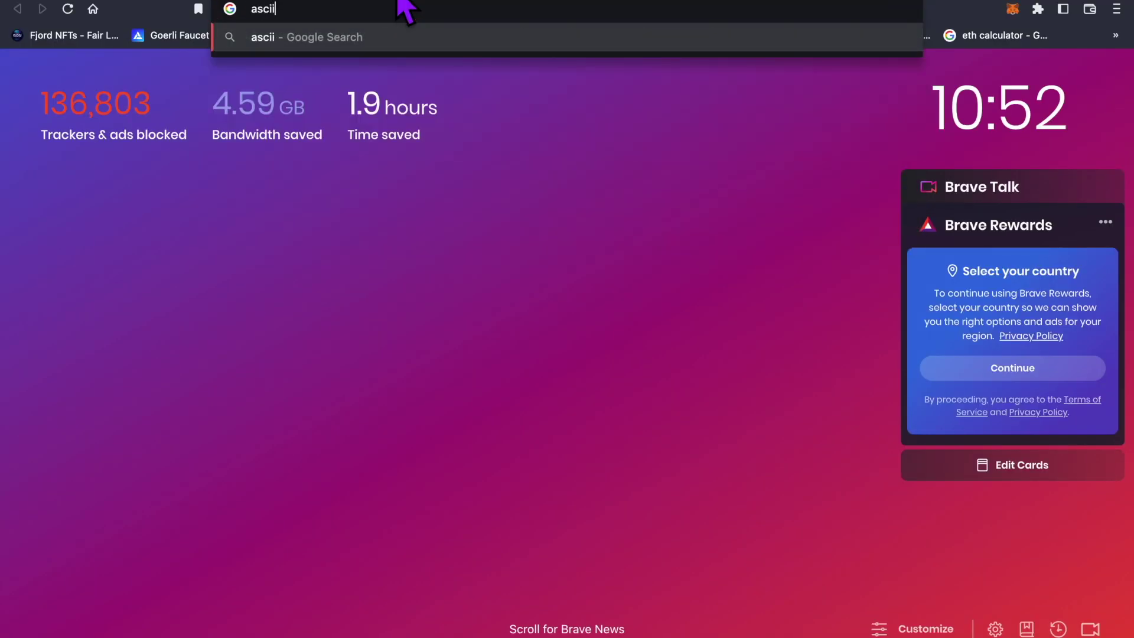
{"action": "type", "text": " generator"}
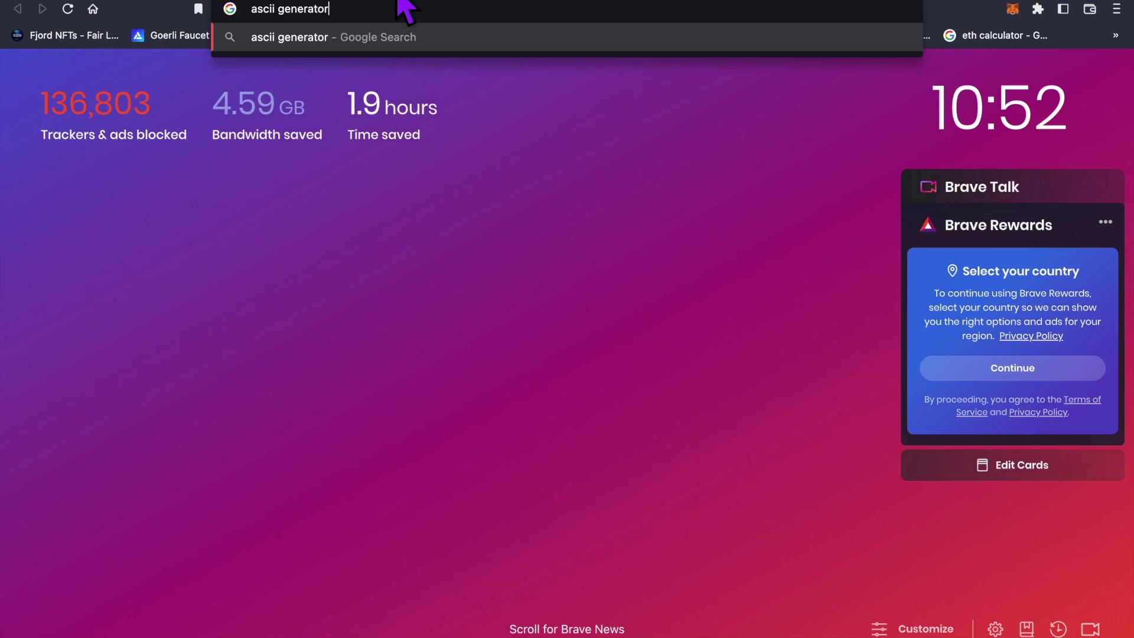
Search Google for 'ascii generator' and open the ASCII-Generator site.
{"action": "key", "text": "Return"}
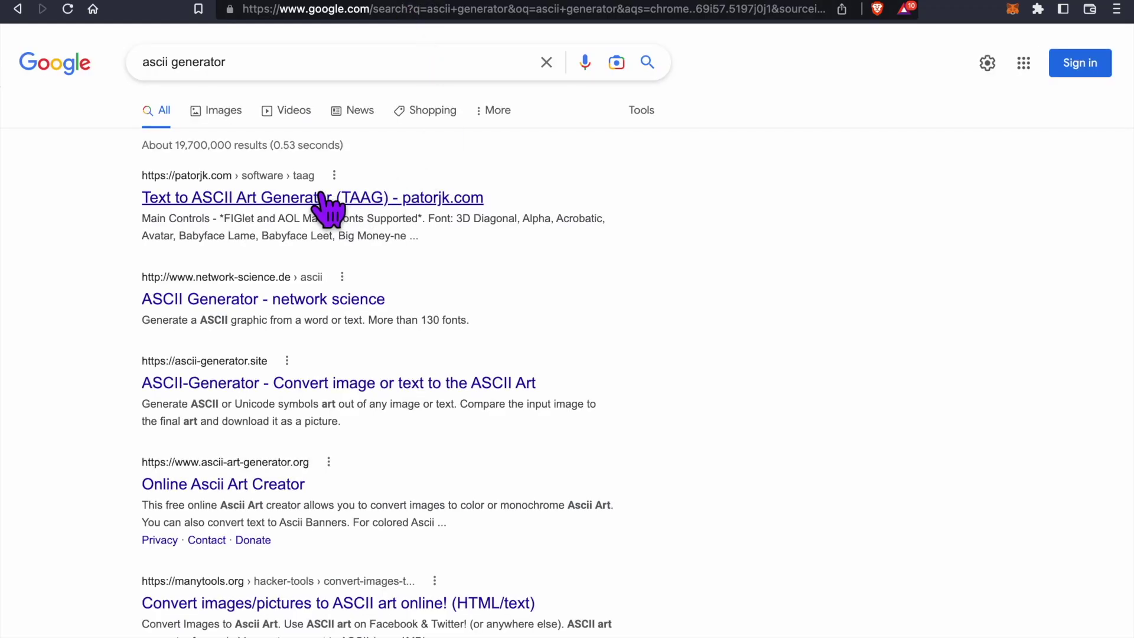
{"action": "left_click", "coordinate": [374, 383]}
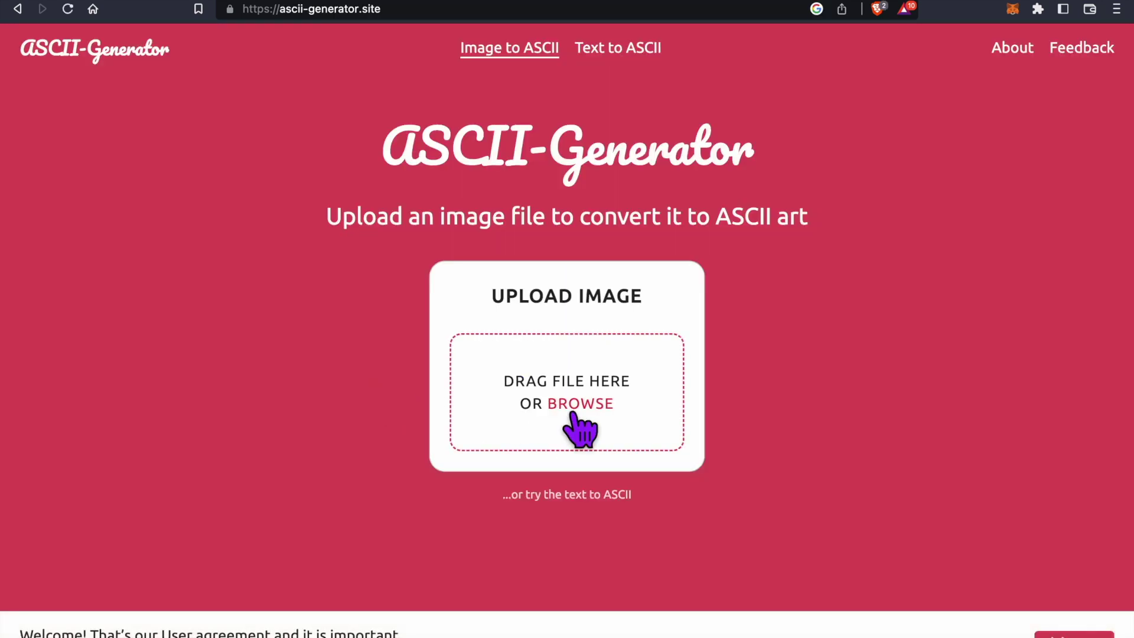
Generate ASCII art of the word RADIO, randomizing fonts until crawford appears.
{"action": "left_click", "coordinate": [614, 495]}
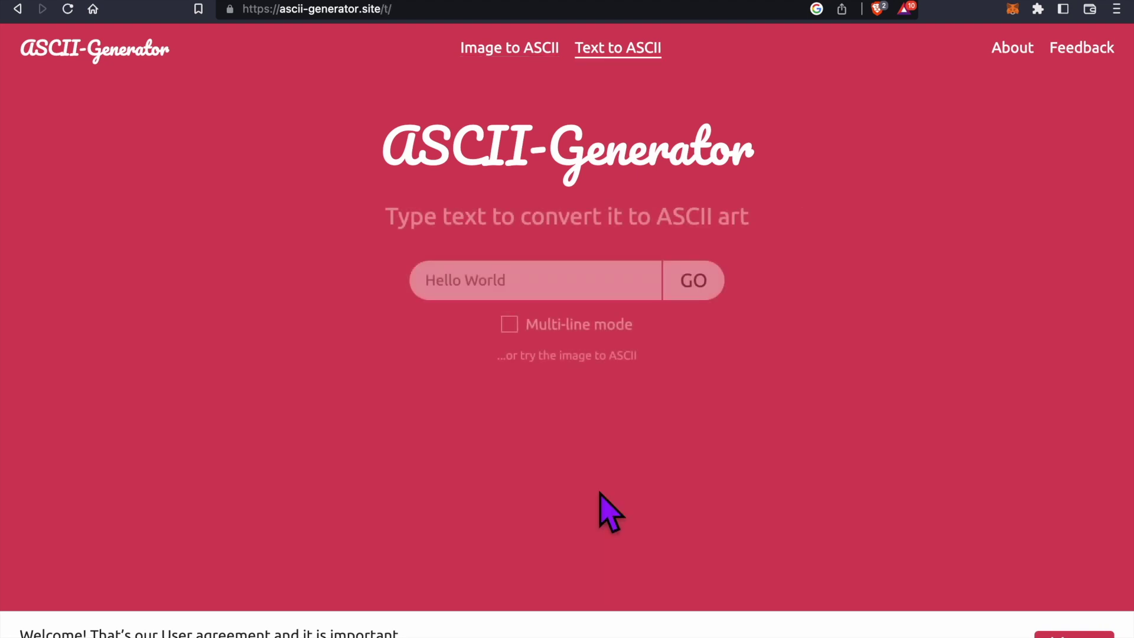
{"action": "type", "text": "RADIO"}
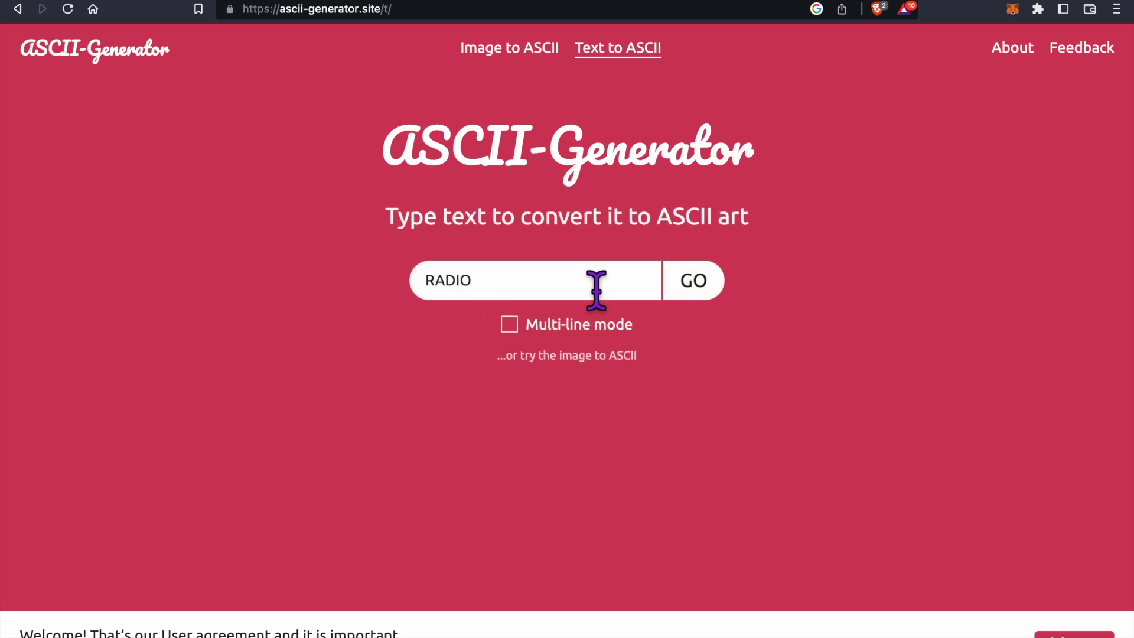
{"action": "left_click", "coordinate": [700, 296]}
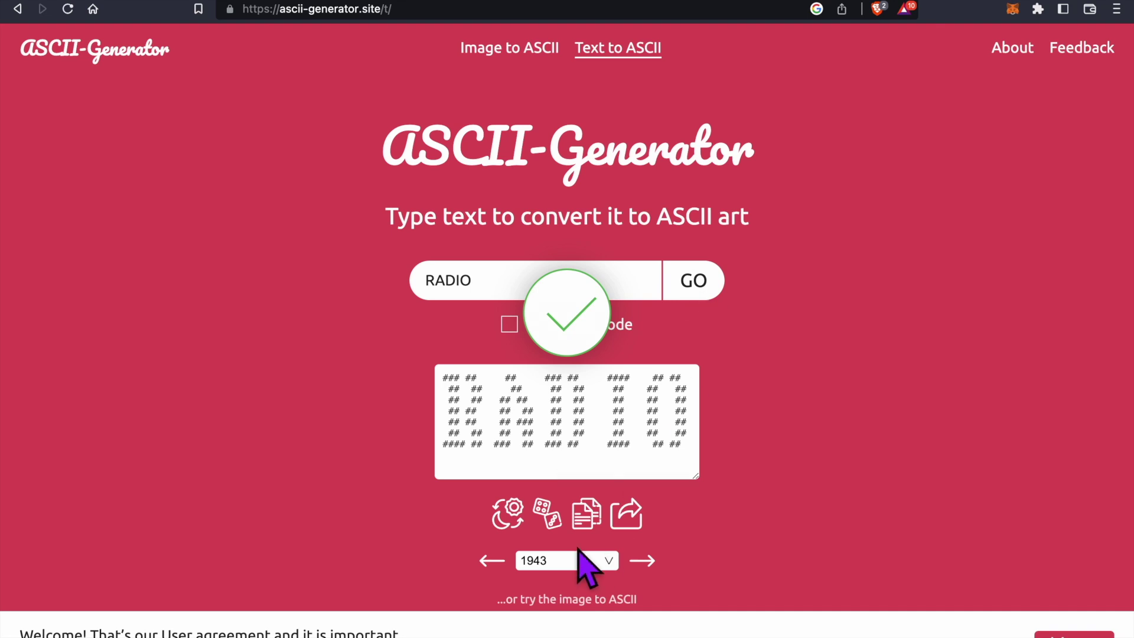
{"action": "left_click", "coordinate": [551, 520]}
{"action": "left_click", "coordinate": [551, 520]}
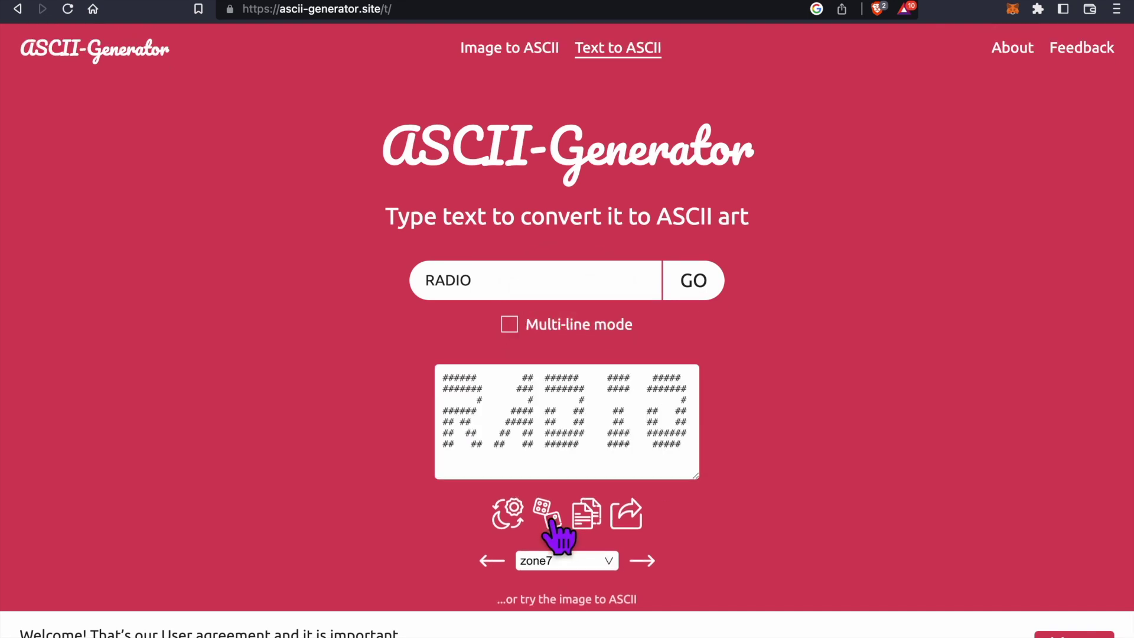
{"action": "left_click", "coordinate": [551, 519]}
{"action": "left_click", "coordinate": [551, 520]}
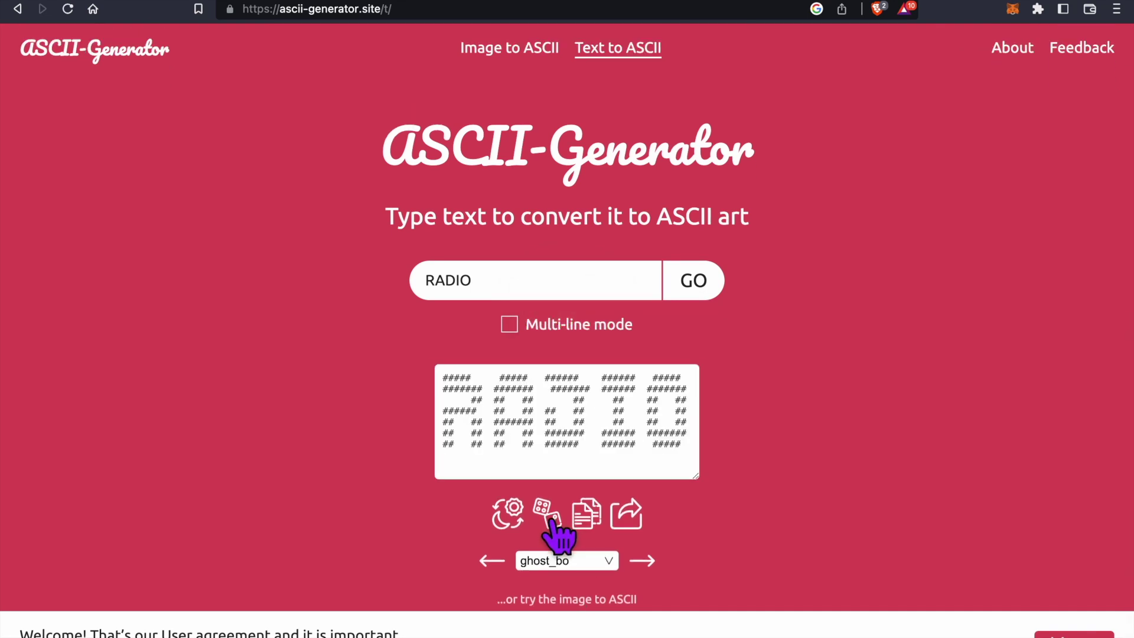
{"action": "left_click", "coordinate": [552, 520]}
{"action": "left_click", "coordinate": [543, 512]}
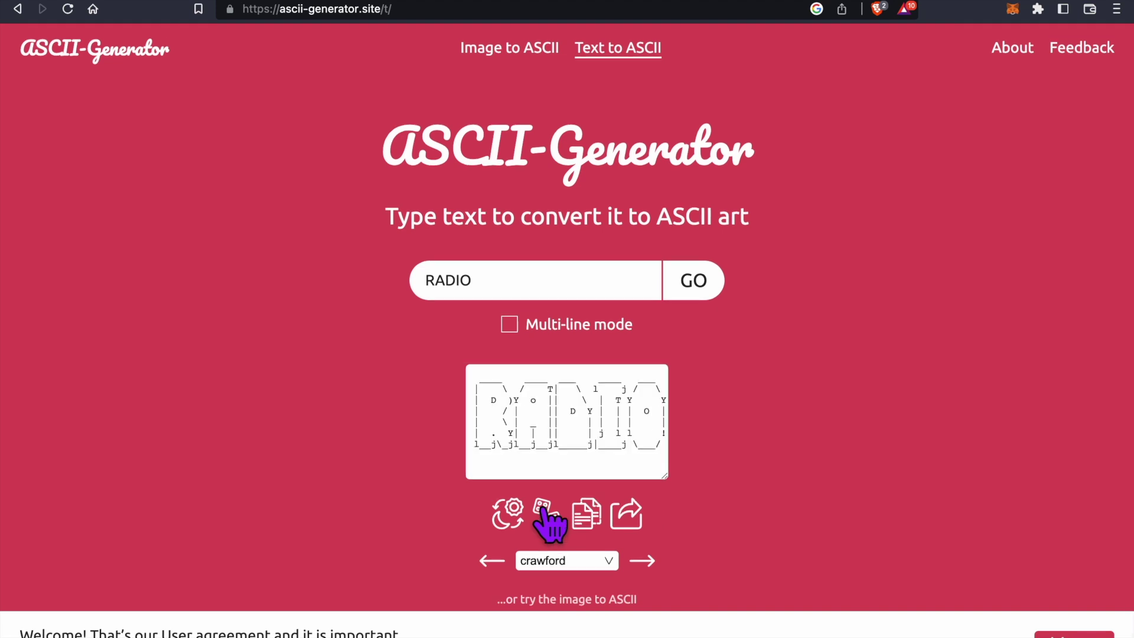
Copy the RADIO art and paste it into Manifold's ASCII MARK box.
{"action": "left_click_drag", "start_coordinate": [655, 455], "coordinate": [474, 392]}
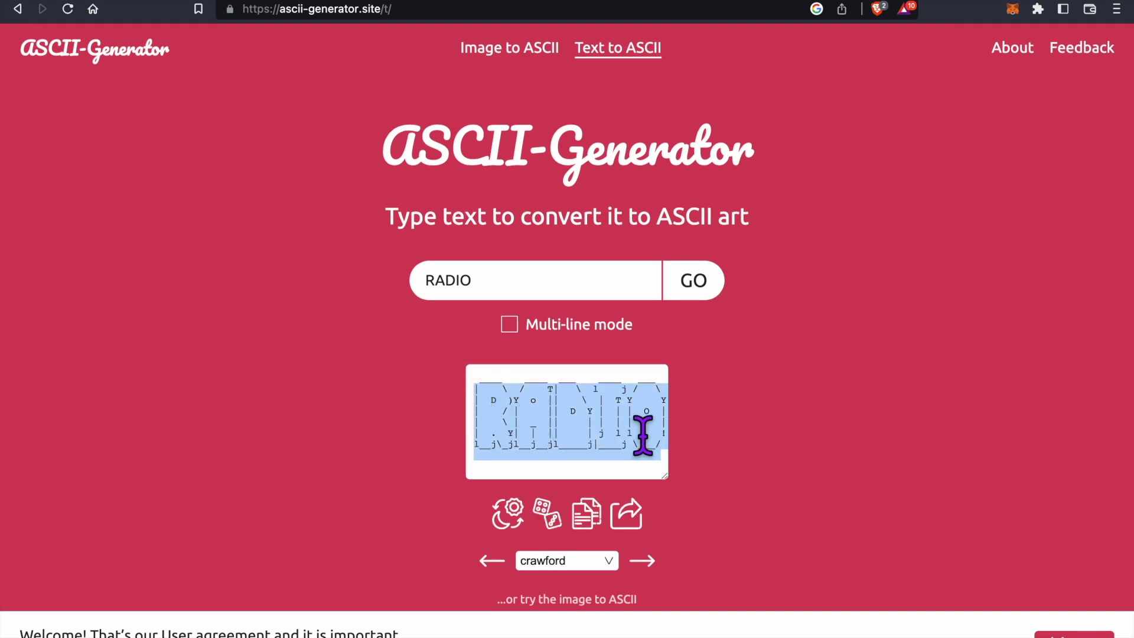
{"action": "left_click_drag", "start_coordinate": [653, 443], "coordinate": [467, 378]}
{"action": "key", "text": "super+c"}
{"action": "key", "text": "ctrl+Tab"}
{"action": "key", "text": "super+v"}
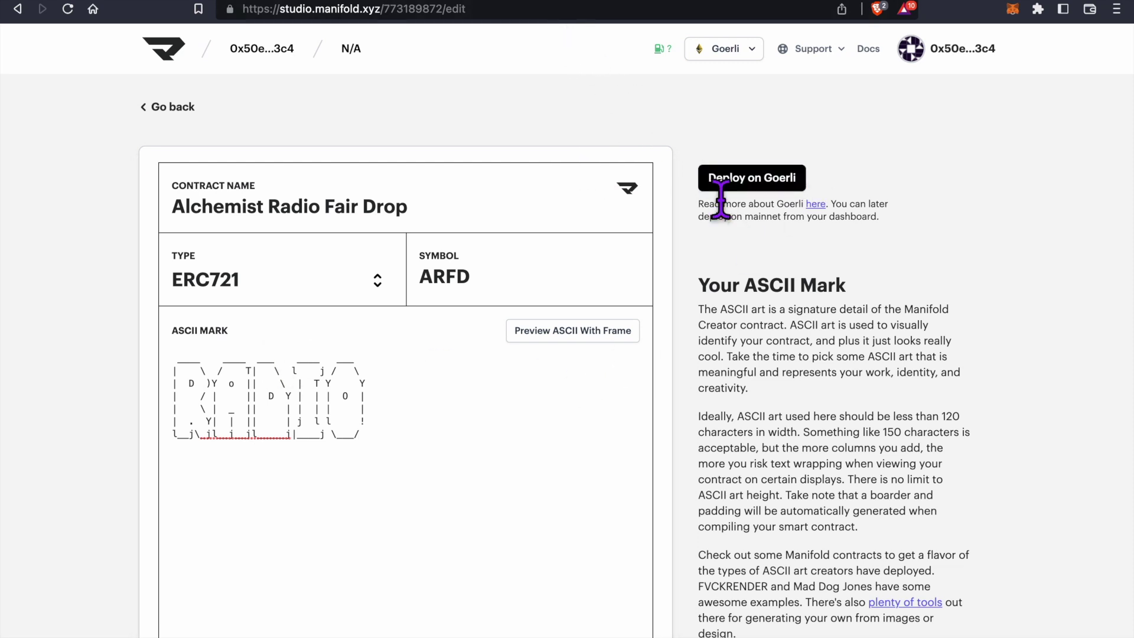
Deploy Alchemist Radio Fair Drop on Goerli, confirm in MetaMask, and open its dashboard.
{"action": "left_click", "coordinate": [739, 186]}
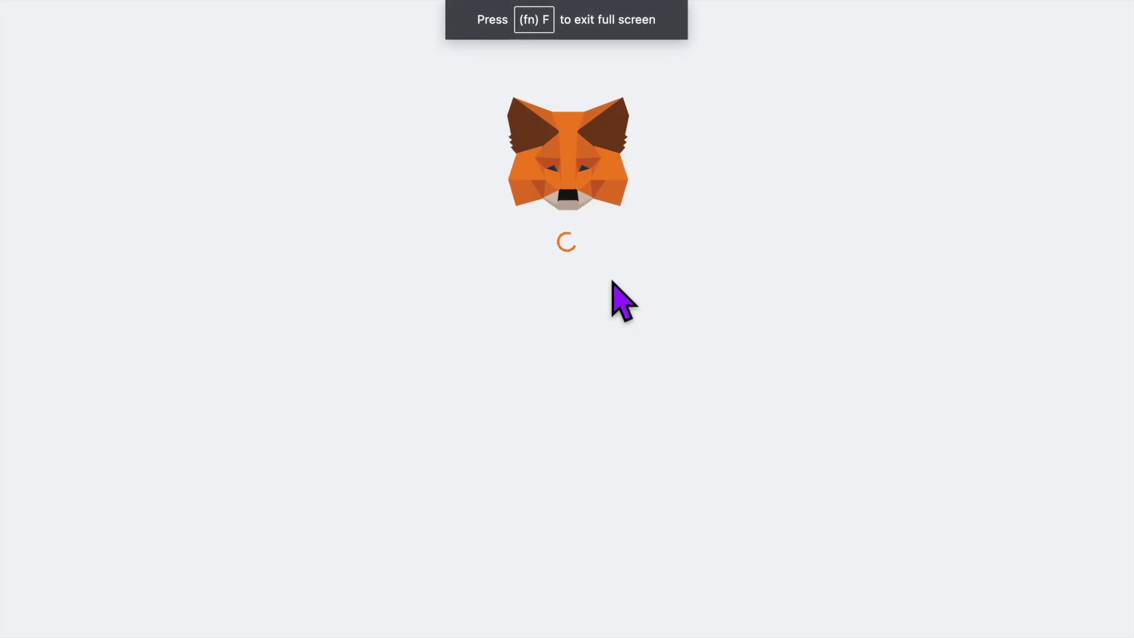
{"action": "left_click", "coordinate": [652, 512]}
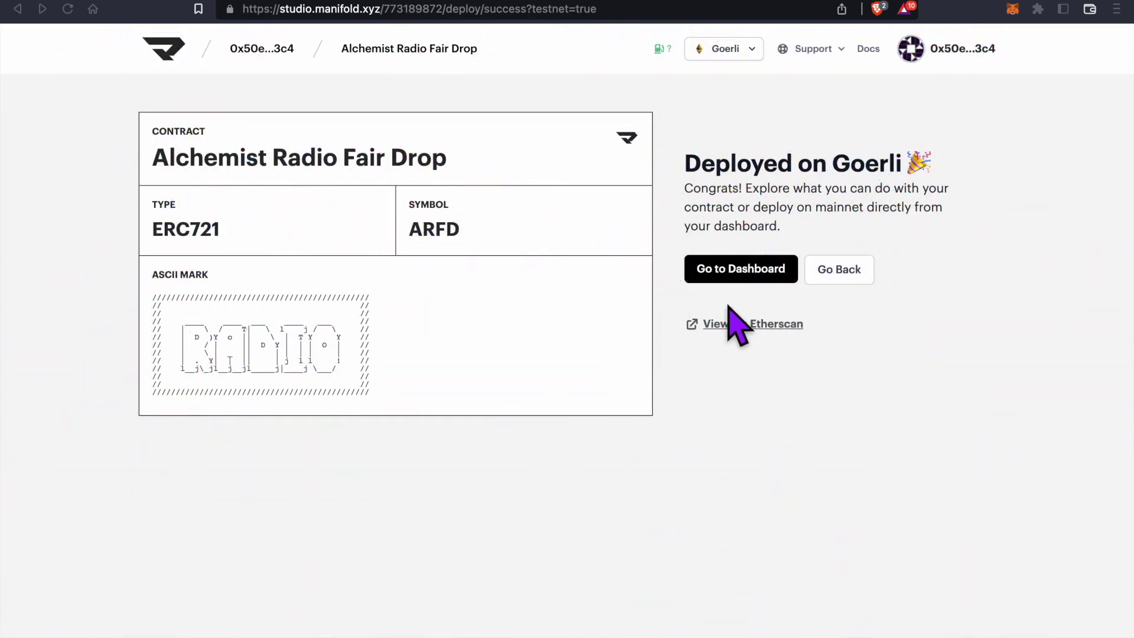
{"action": "left_click", "coordinate": [761, 288]}
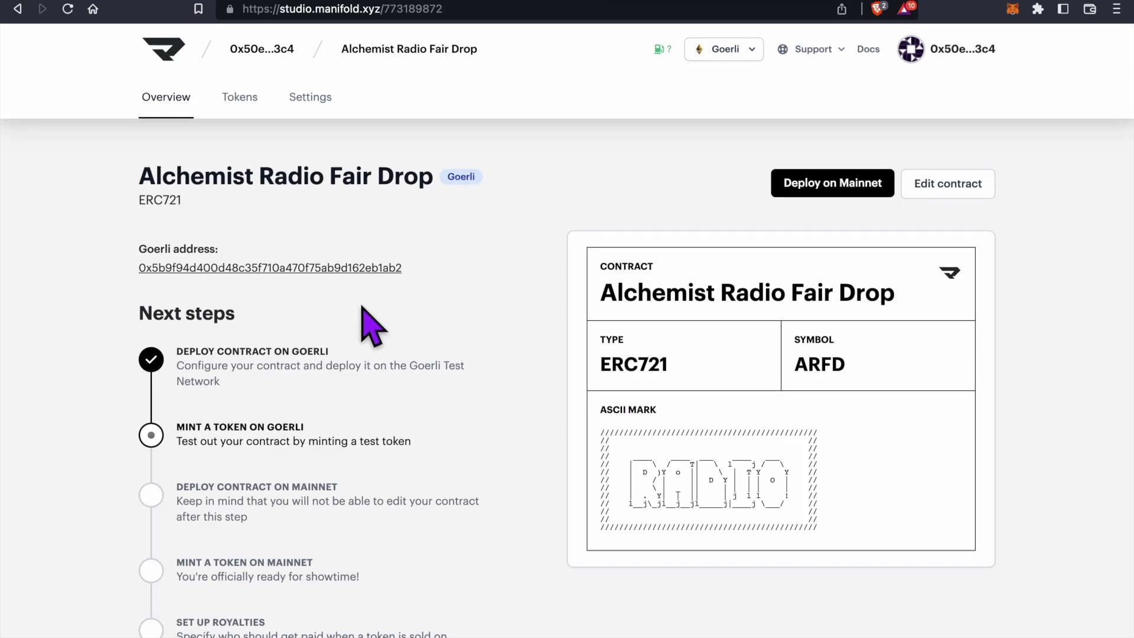
Open the ARFD contract's Goerli address page on Etherscan from Manifold Studio.
{"action": "left_click", "coordinate": [346, 269]}
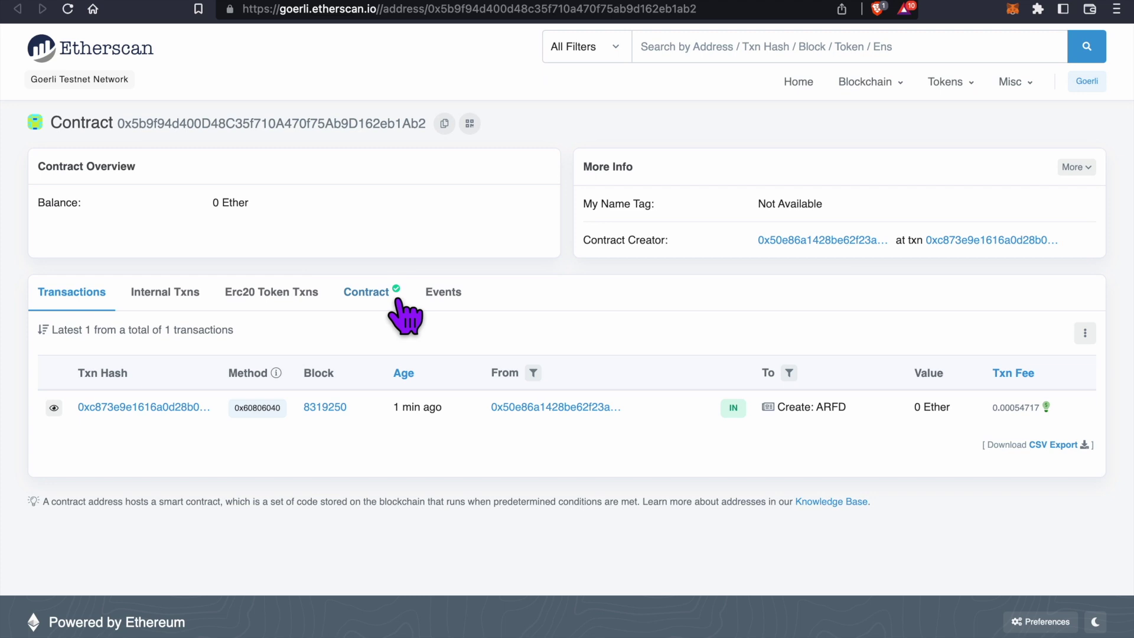
Check the ARFD contract's verified source code, then copy its contract address.
{"action": "left_click", "coordinate": [378, 292]}
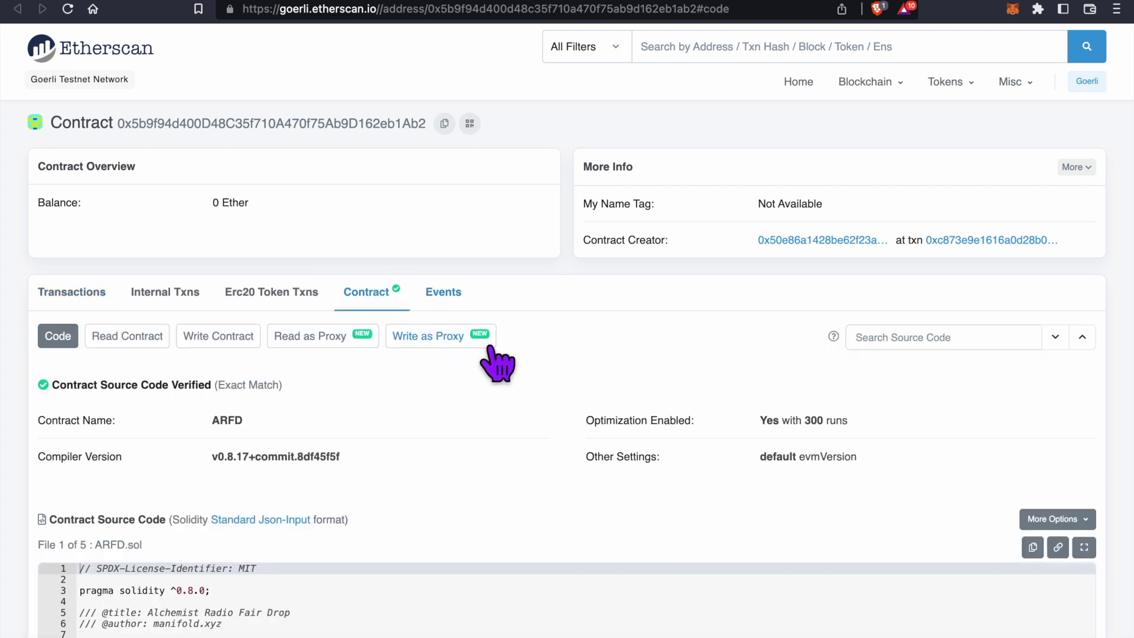
{"action": "scroll", "coordinate": [39, 496], "scroll_direction": "down", "scroll_amount": 5}
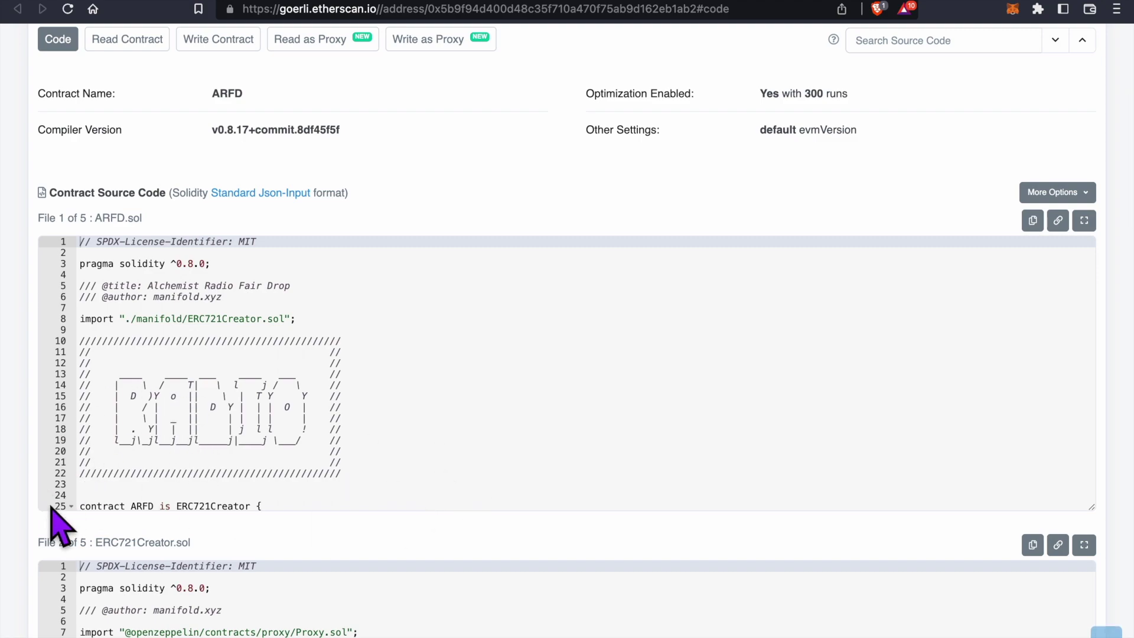
{"action": "scroll", "coordinate": [33, 508], "scroll_direction": "down", "scroll_amount": 14}
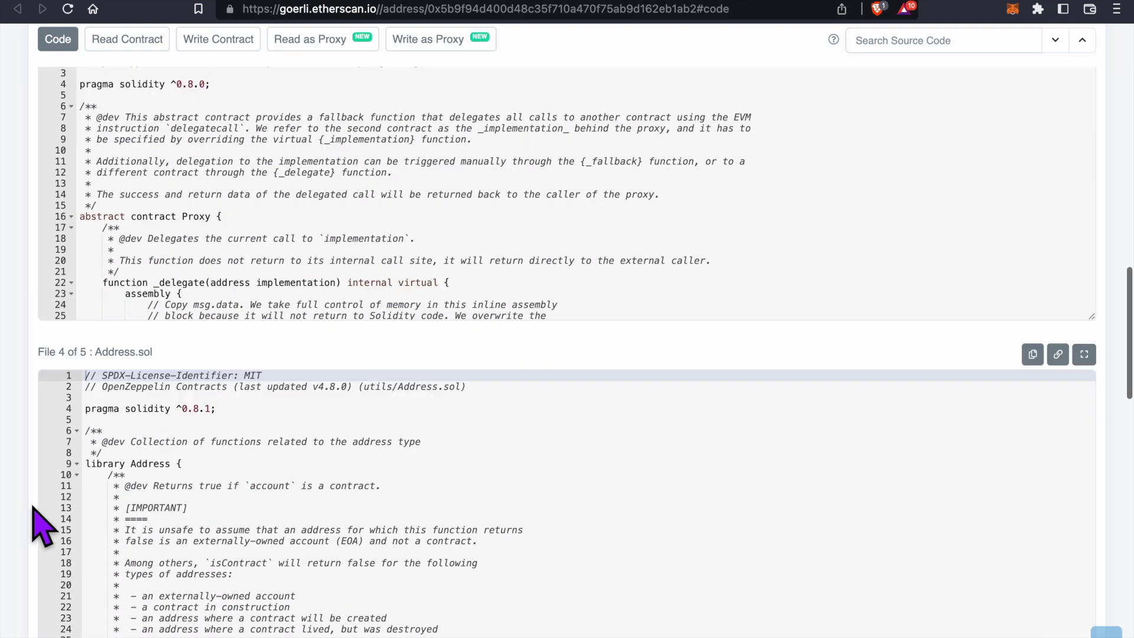
{"action": "scroll", "coordinate": [33, 508], "scroll_direction": "down", "scroll_amount": 20}
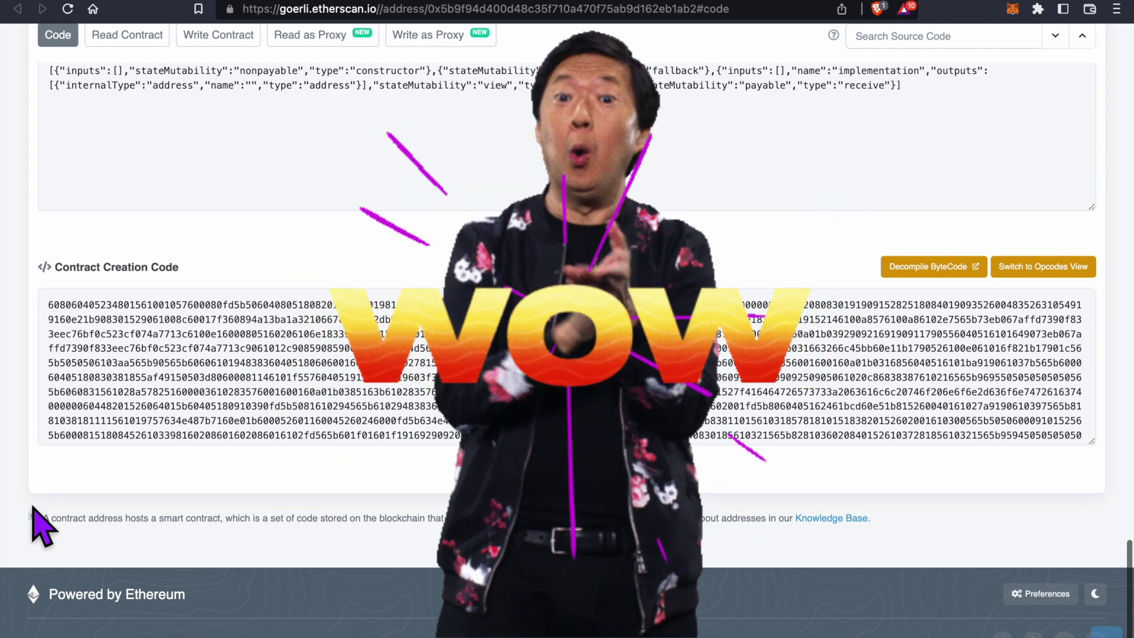
{"action": "scroll", "coordinate": [34, 508], "scroll_direction": "up", "scroll_amount": 20}
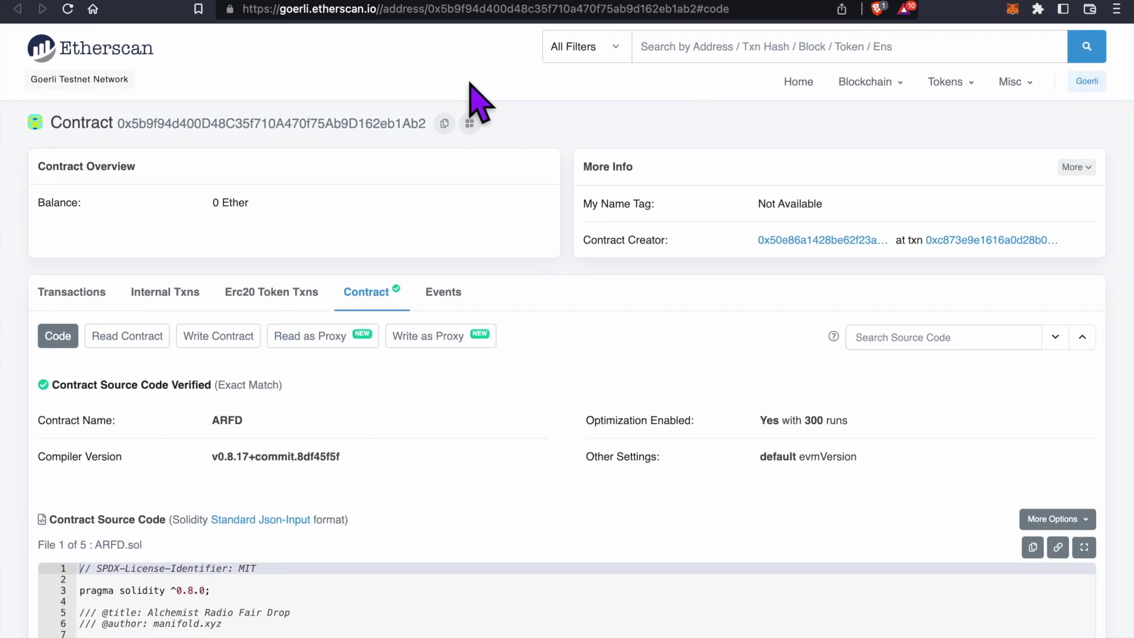
{"action": "left_click", "coordinate": [444, 124]}
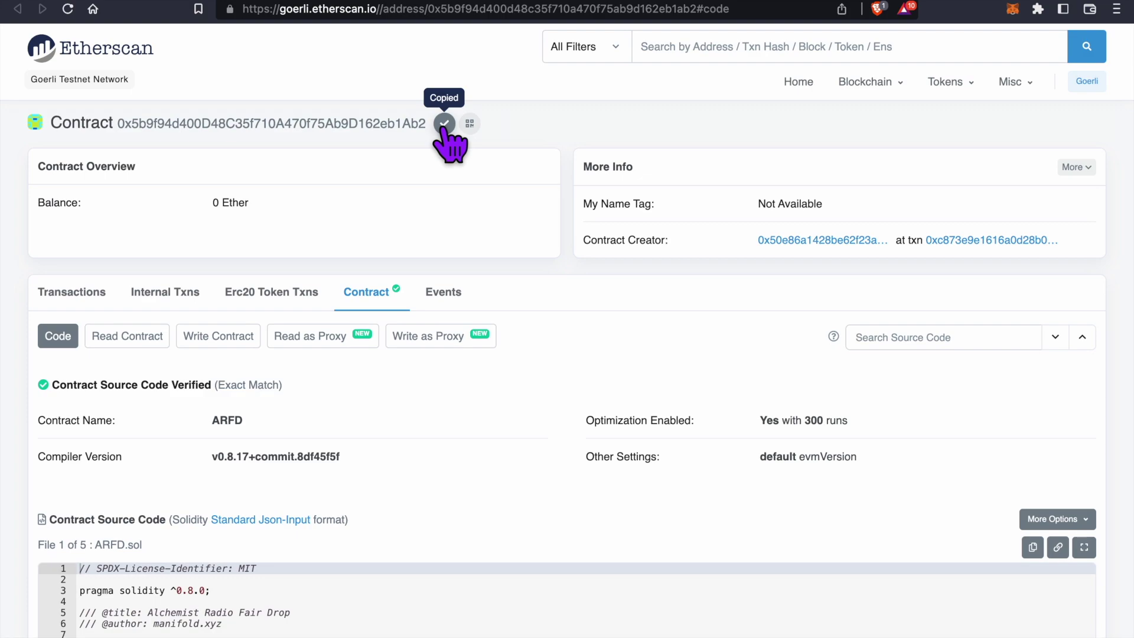
Paste the copied address into the NFT contract address field so name, ARFD symbol and owner appear.
{"action": "key", "text": "ctrl+Tab"}
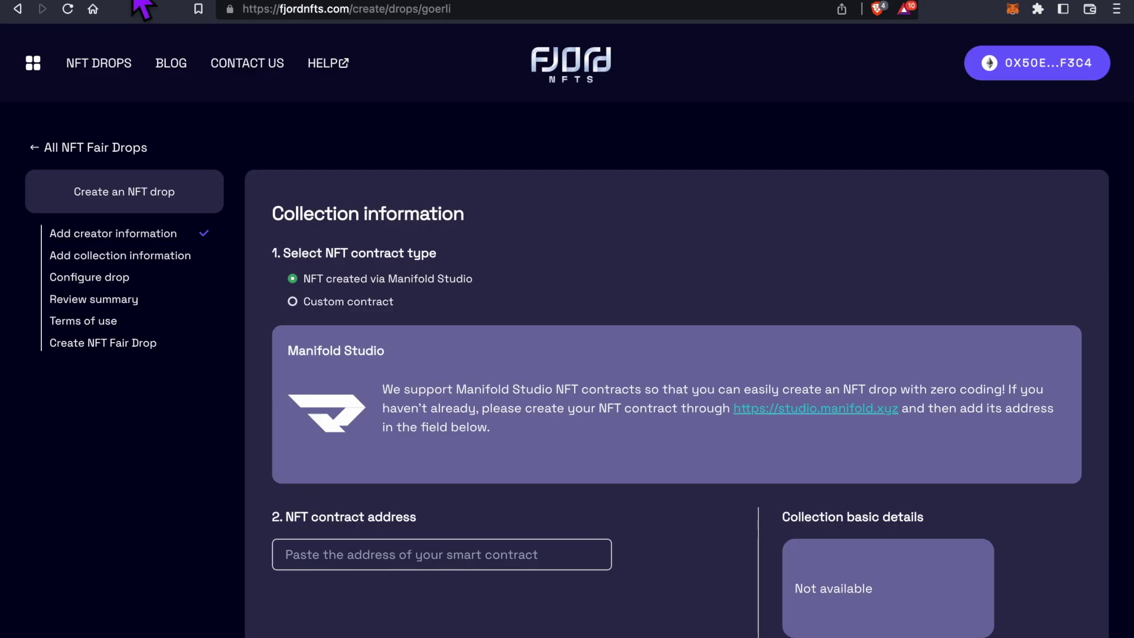
{"action": "left_click", "coordinate": [312, 556]}
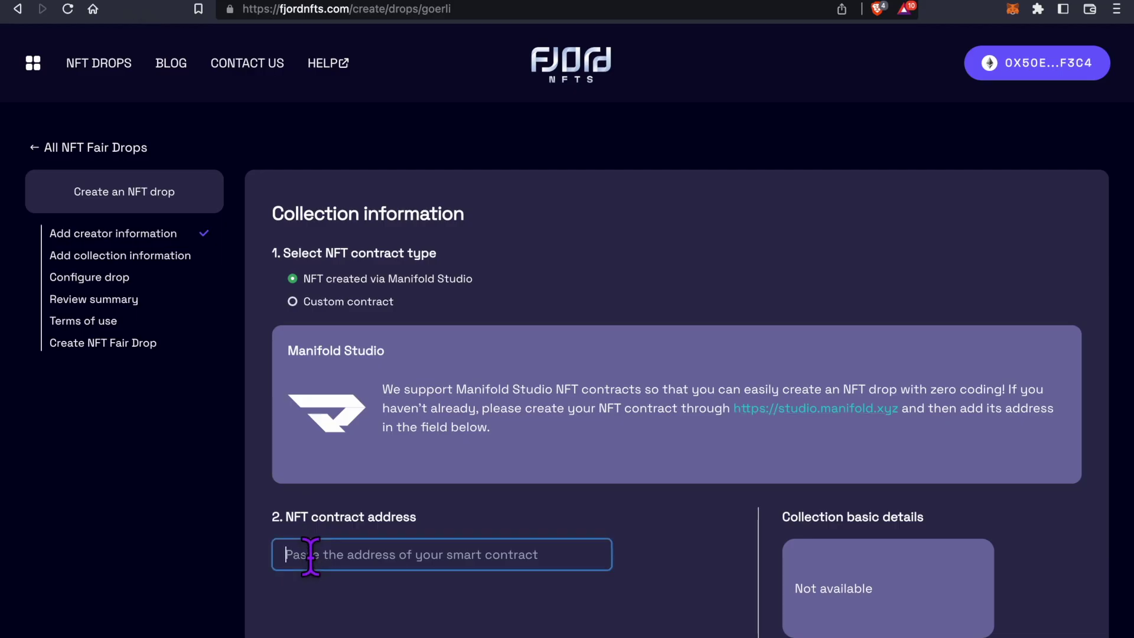
{"action": "key", "text": "super+v"}
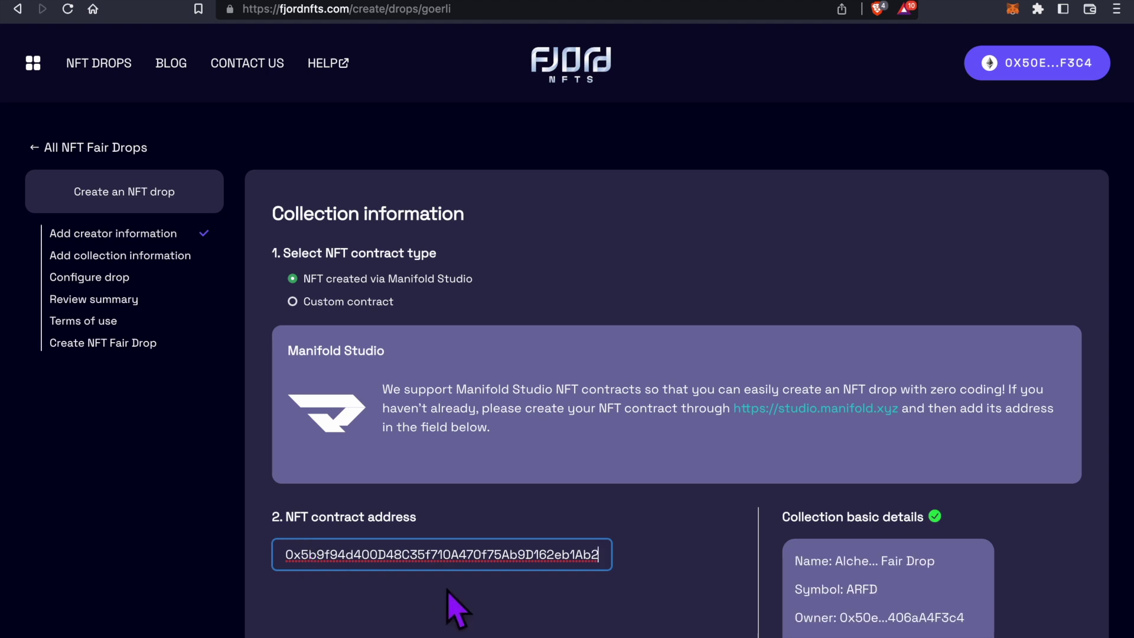
{"action": "left_click", "coordinate": [449, 590]}
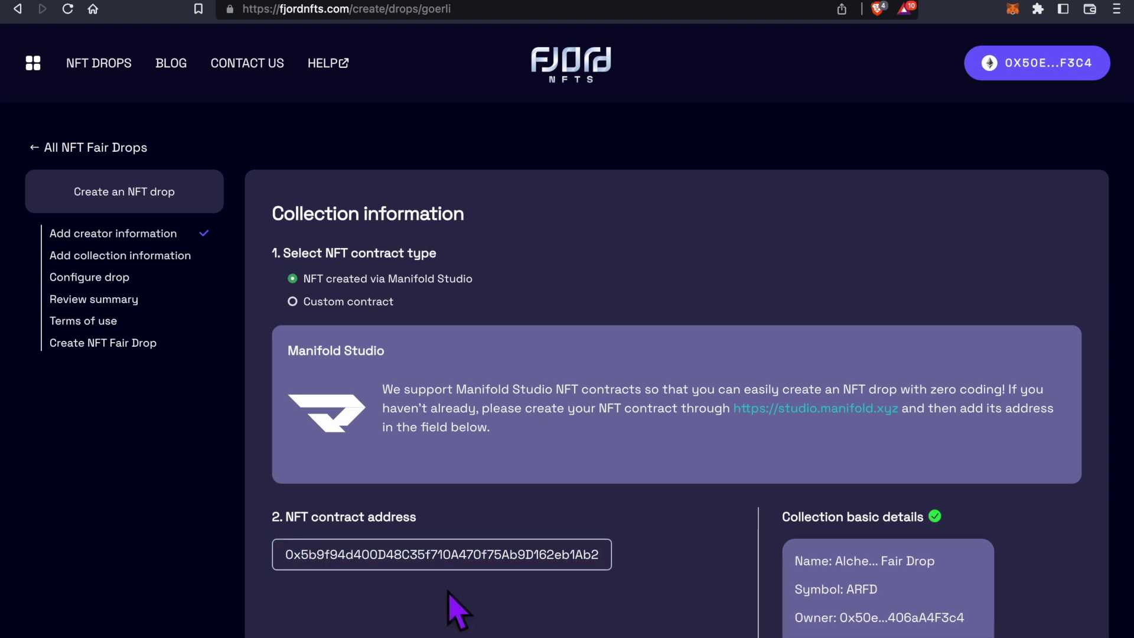
{"action": "scroll", "coordinate": [638, 605], "scroll_direction": "down", "scroll_amount": 1}
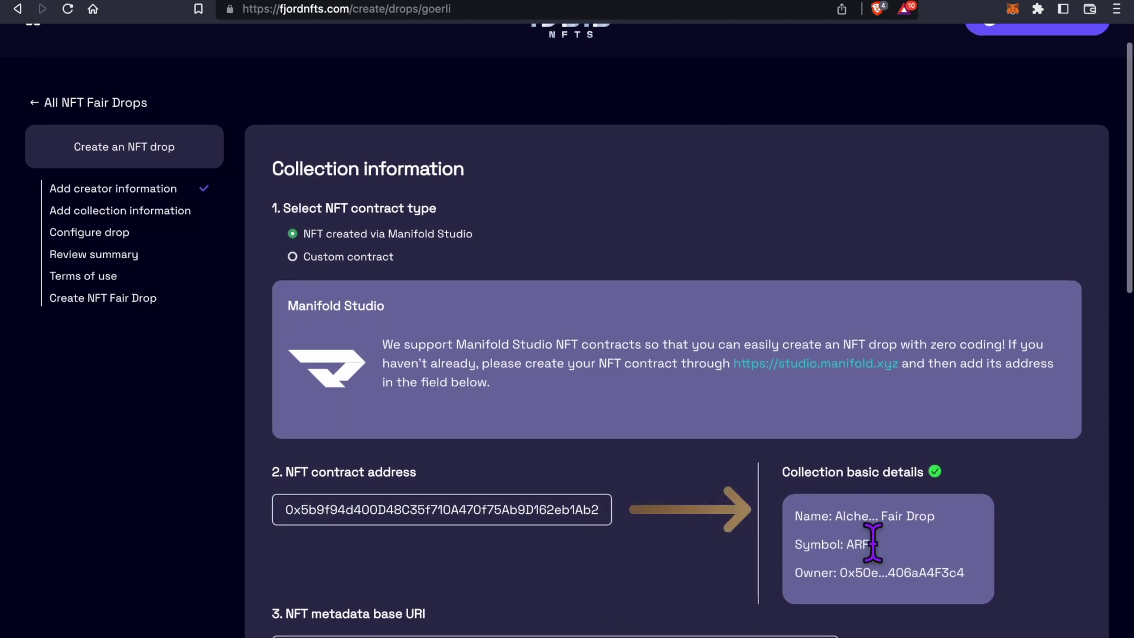